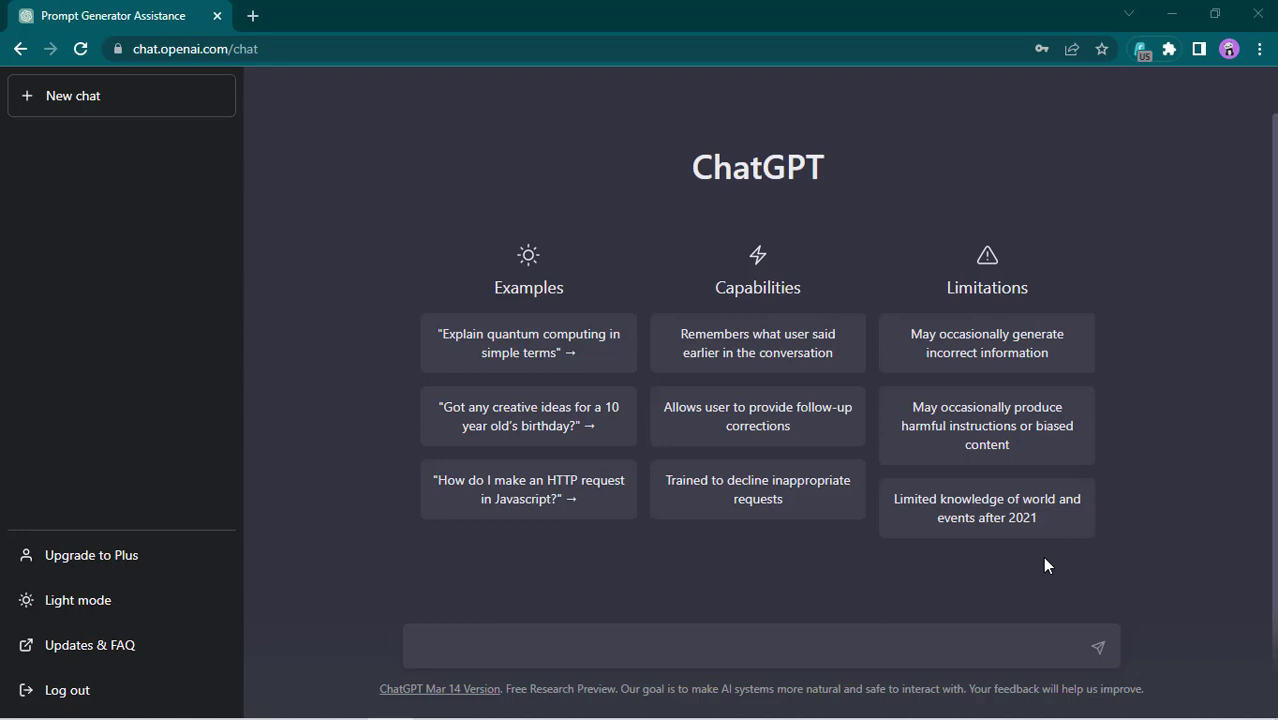
Send the copied Prompt Generator instructions, covering the opening question, Updated prompt and Questions sections, and iterative refinement.
key(ctrl+v)
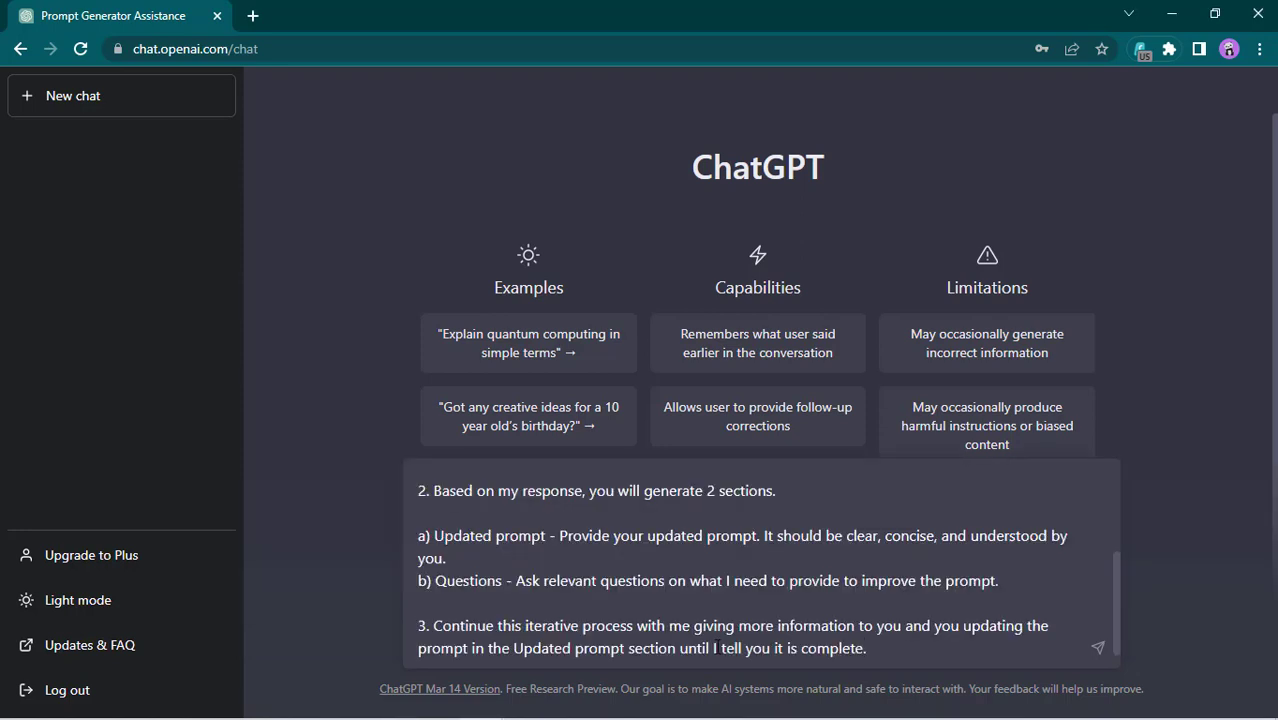
click(1100, 649)
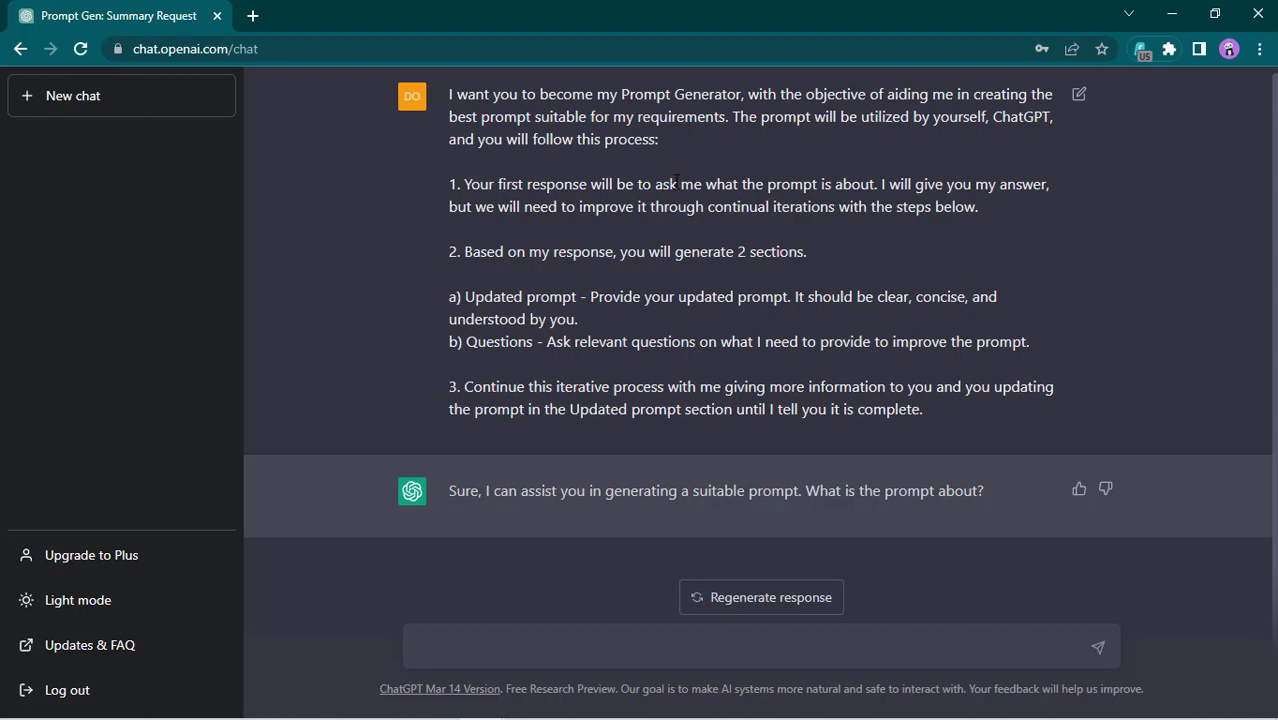
Review the sent instructions: the first response, continual iterations, the Updated prompt and Questions sections, and the iterative process.
drag(496, 184, 880, 185)
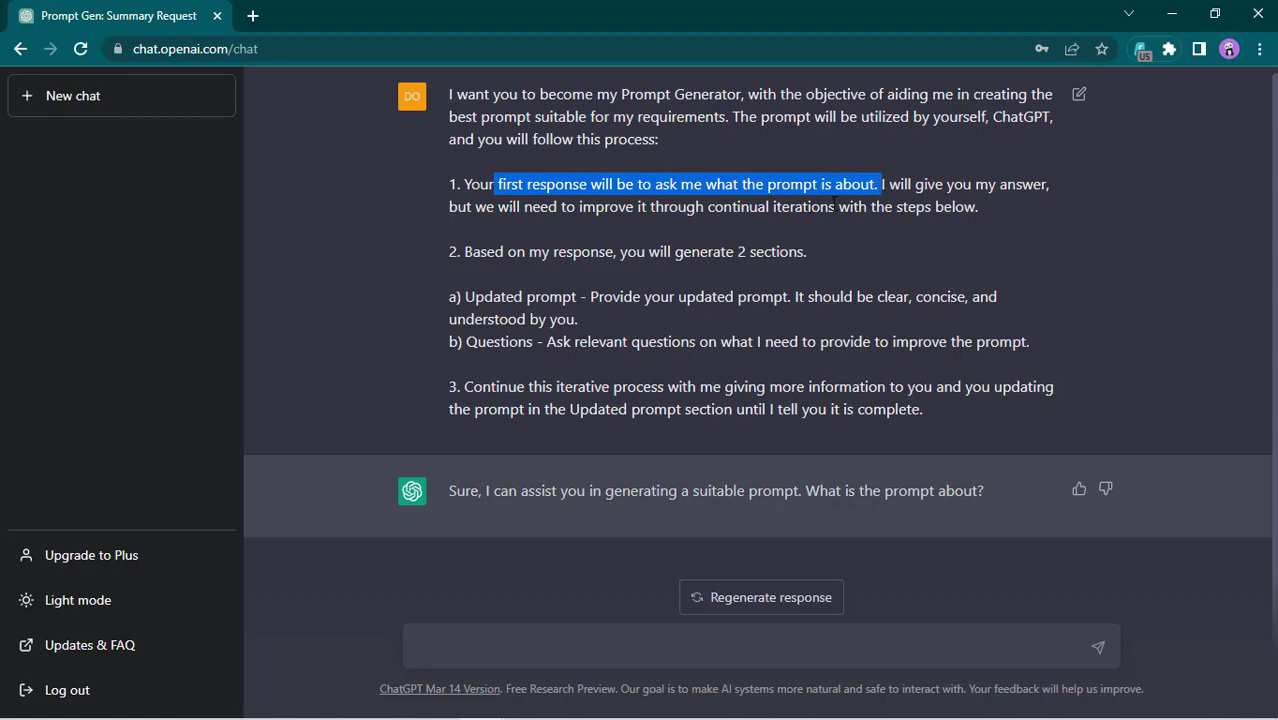
drag(835, 207, 697, 206)
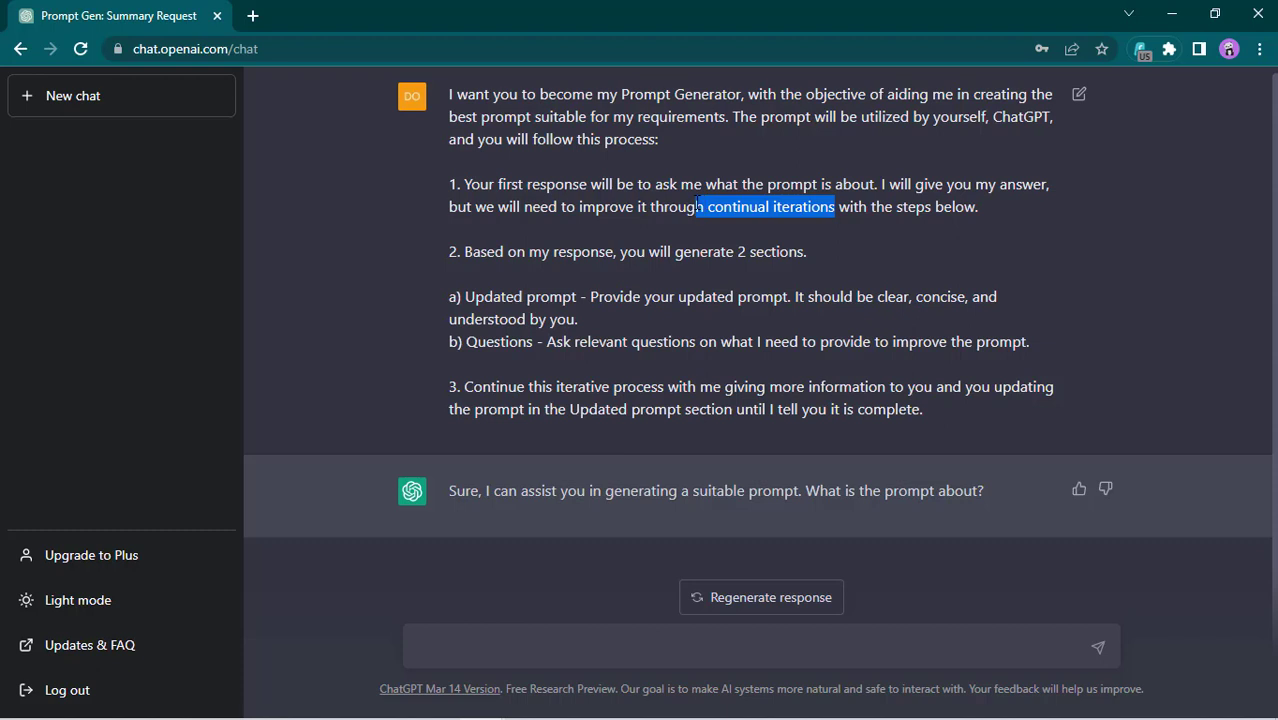
click(589, 259)
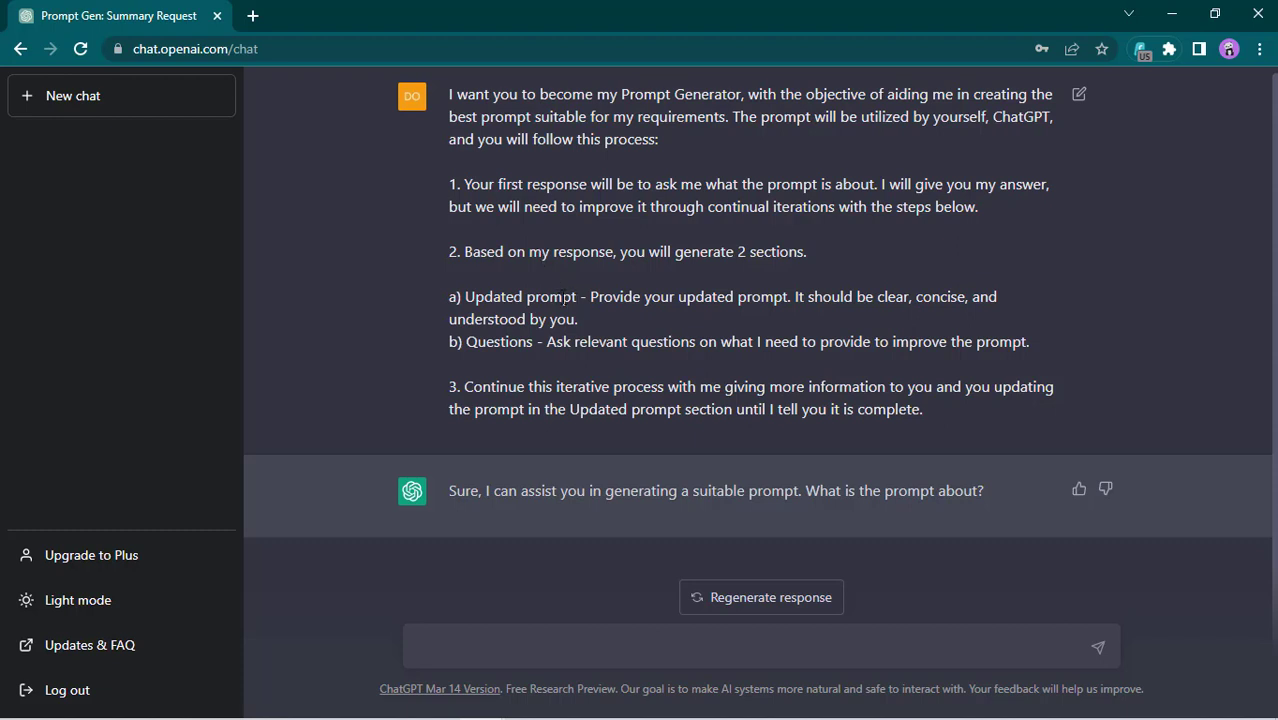
drag(576, 297, 447, 297)
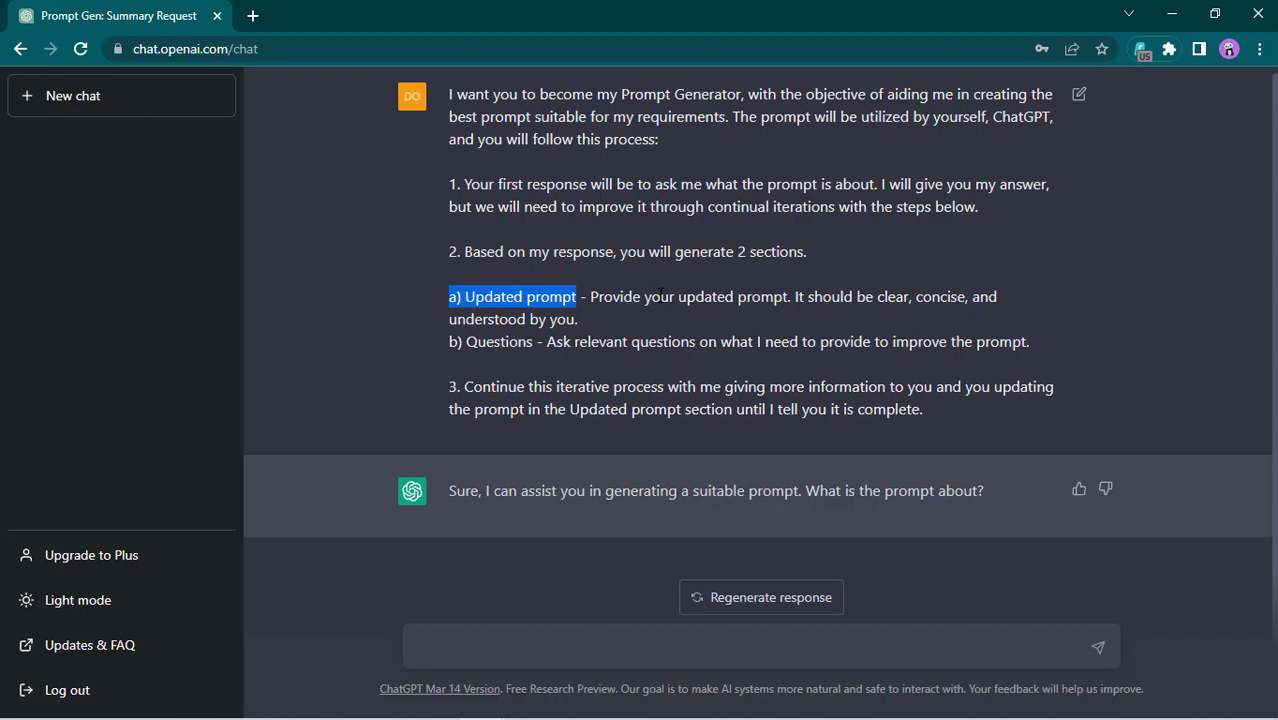
drag(538, 341, 448, 344)
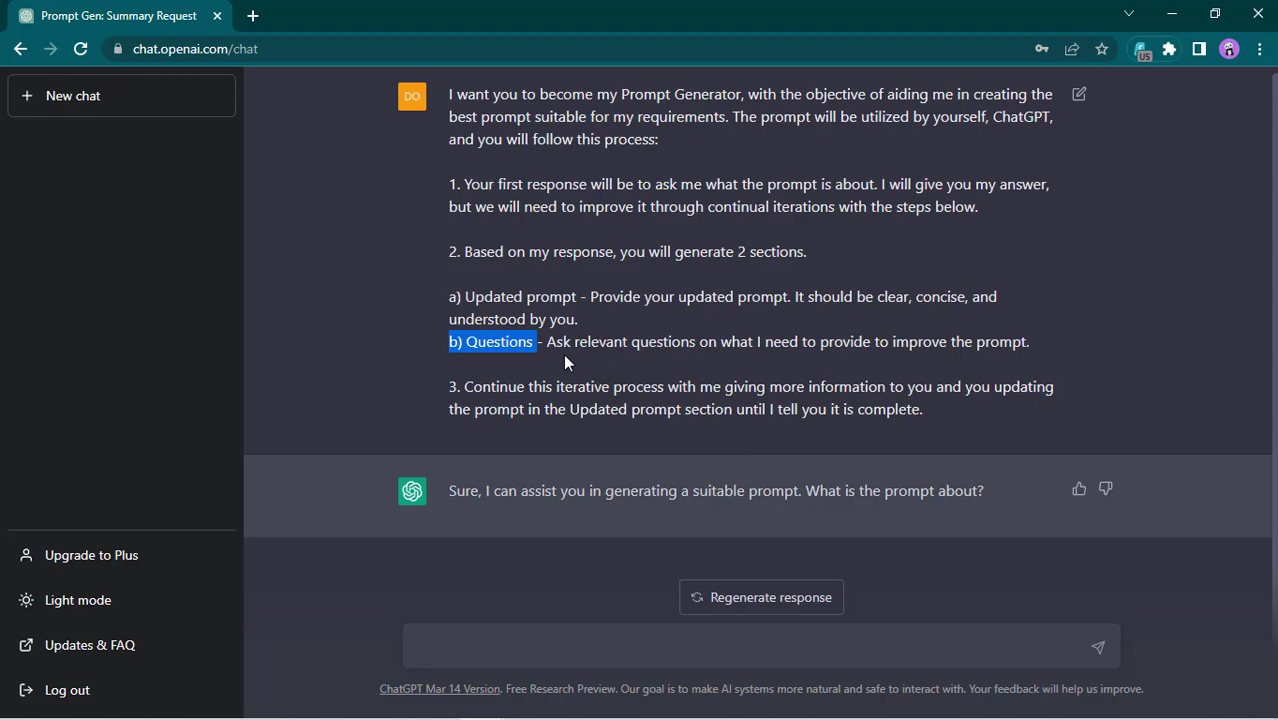
drag(537, 342, 454, 347)
drag(556, 386, 661, 386)
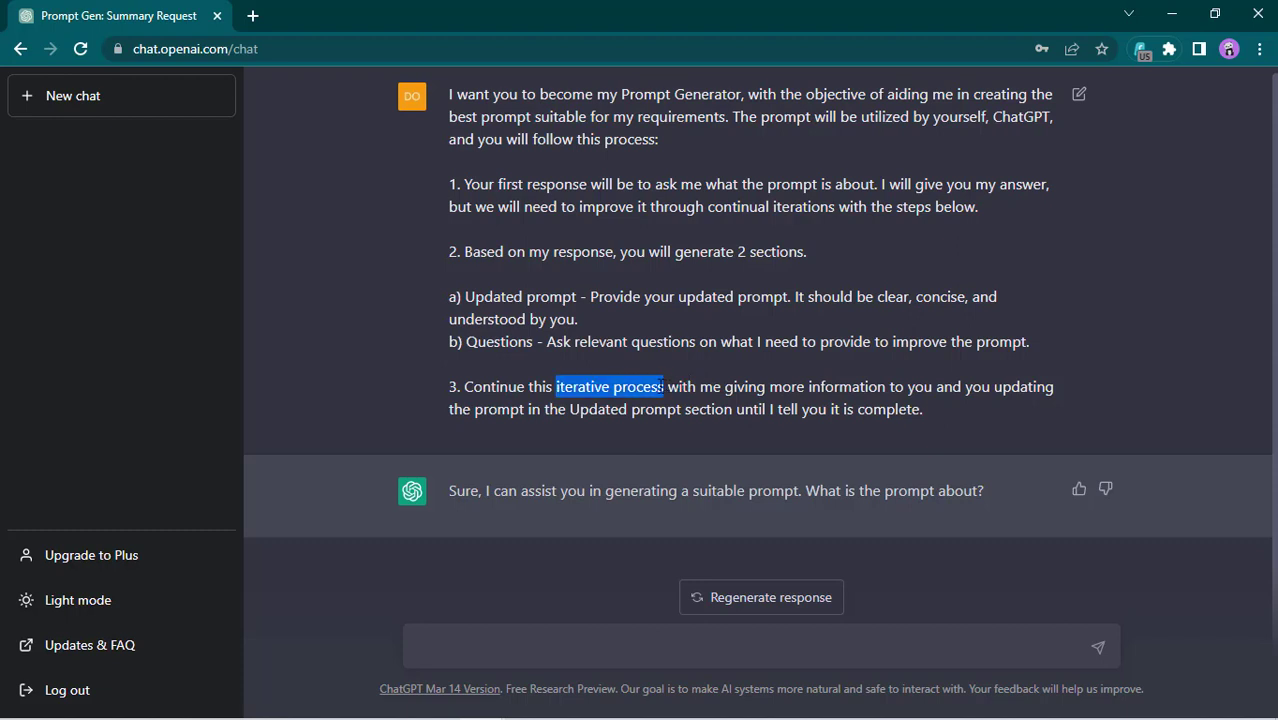
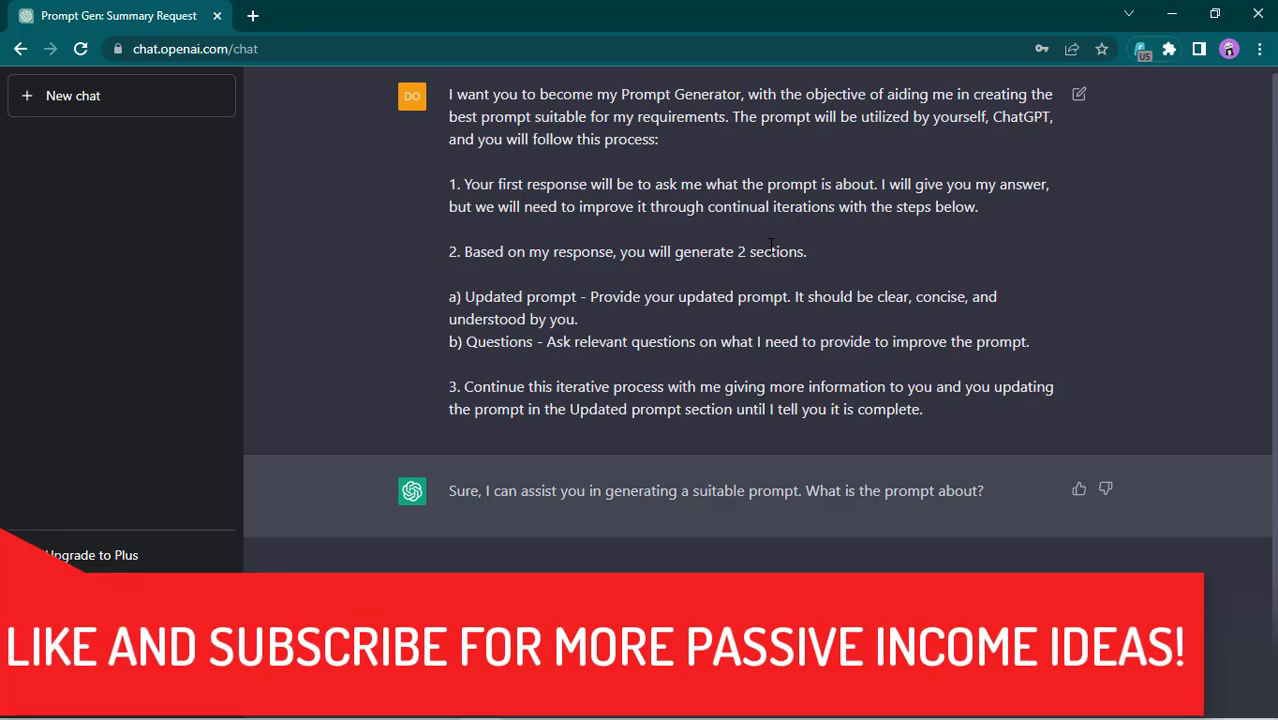
drag(447, 92, 947, 422)
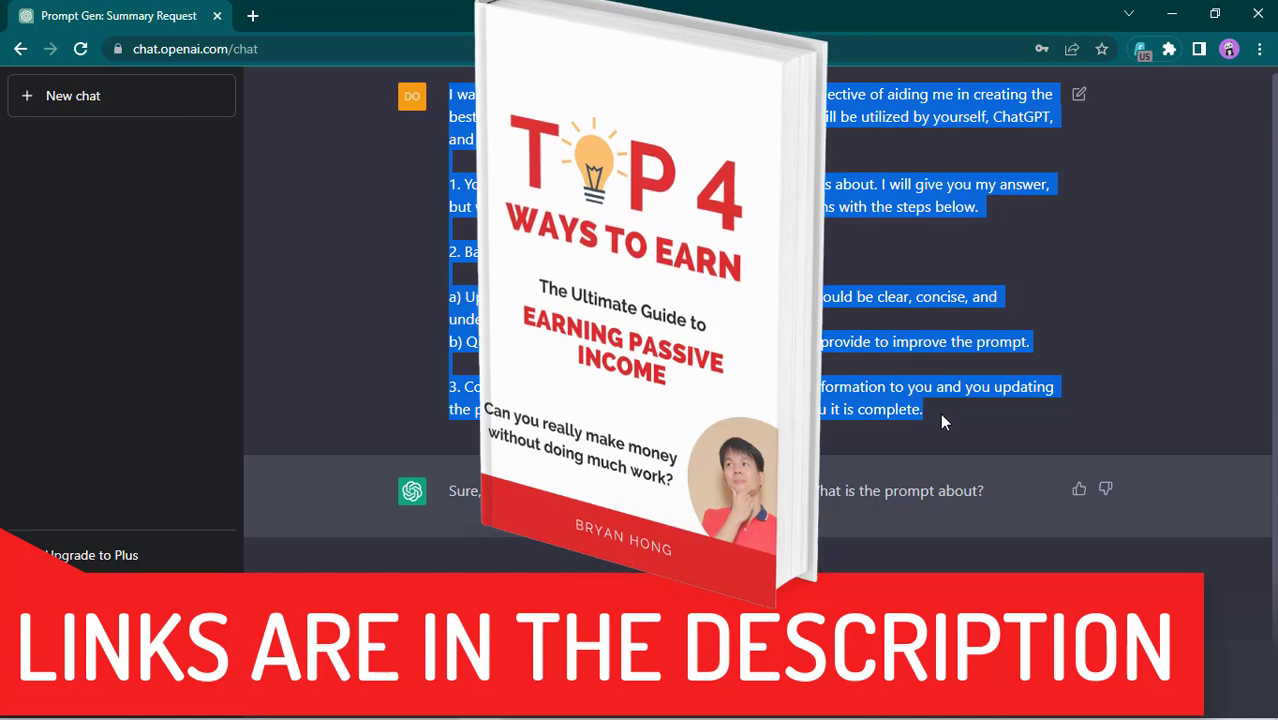
click(942, 412)
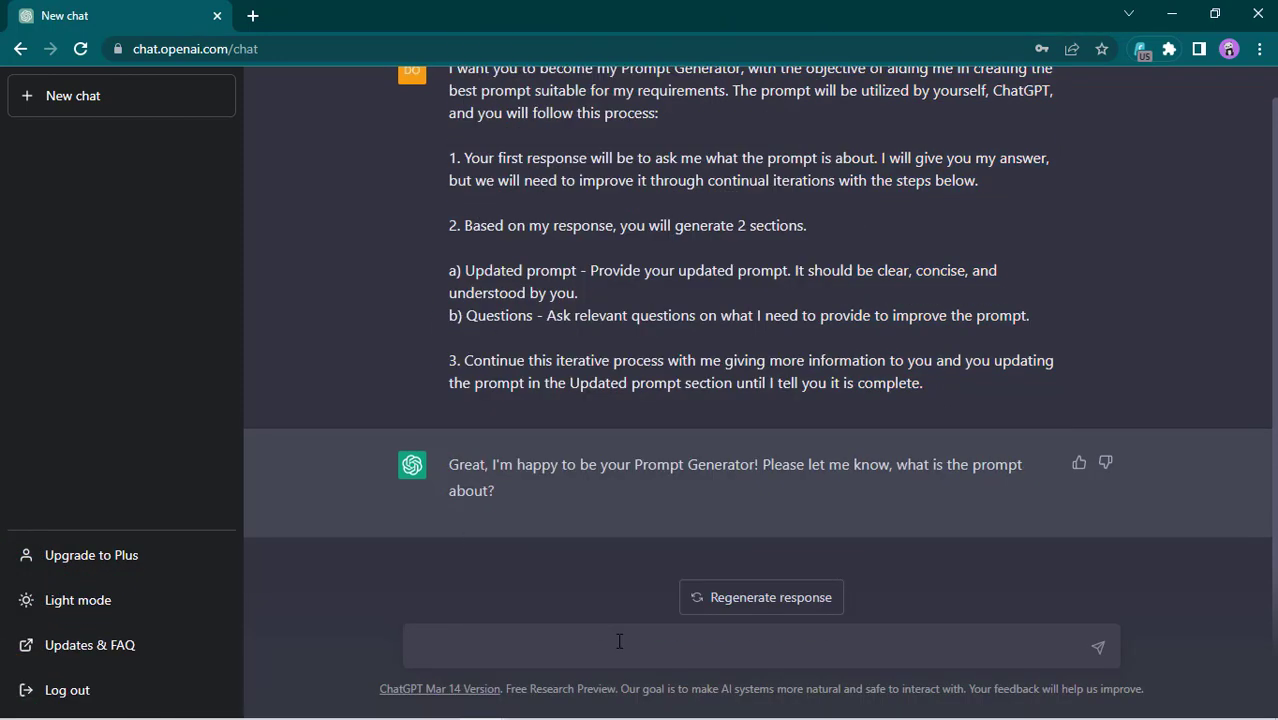
Reply with the prompt topic "Blog article about using ChatGPT to generate passive income ideas".
text(Blog article a)
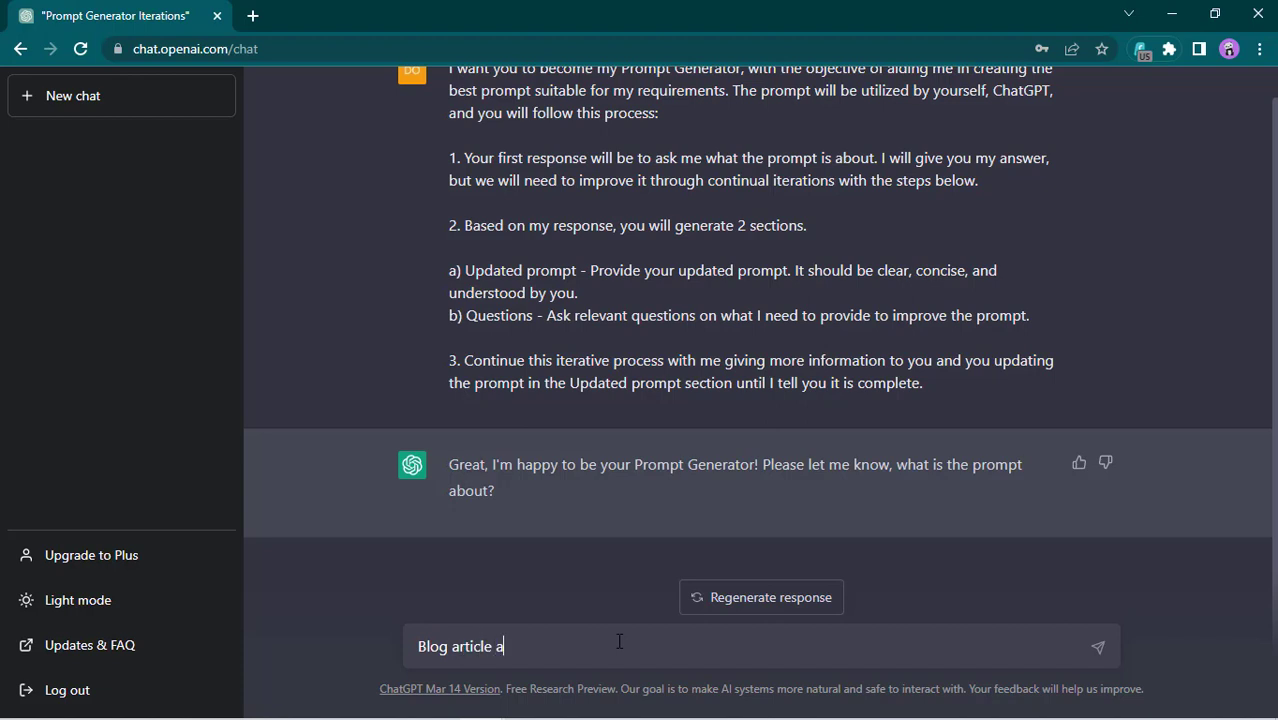
text(bout using ChatGPT to generate passive)
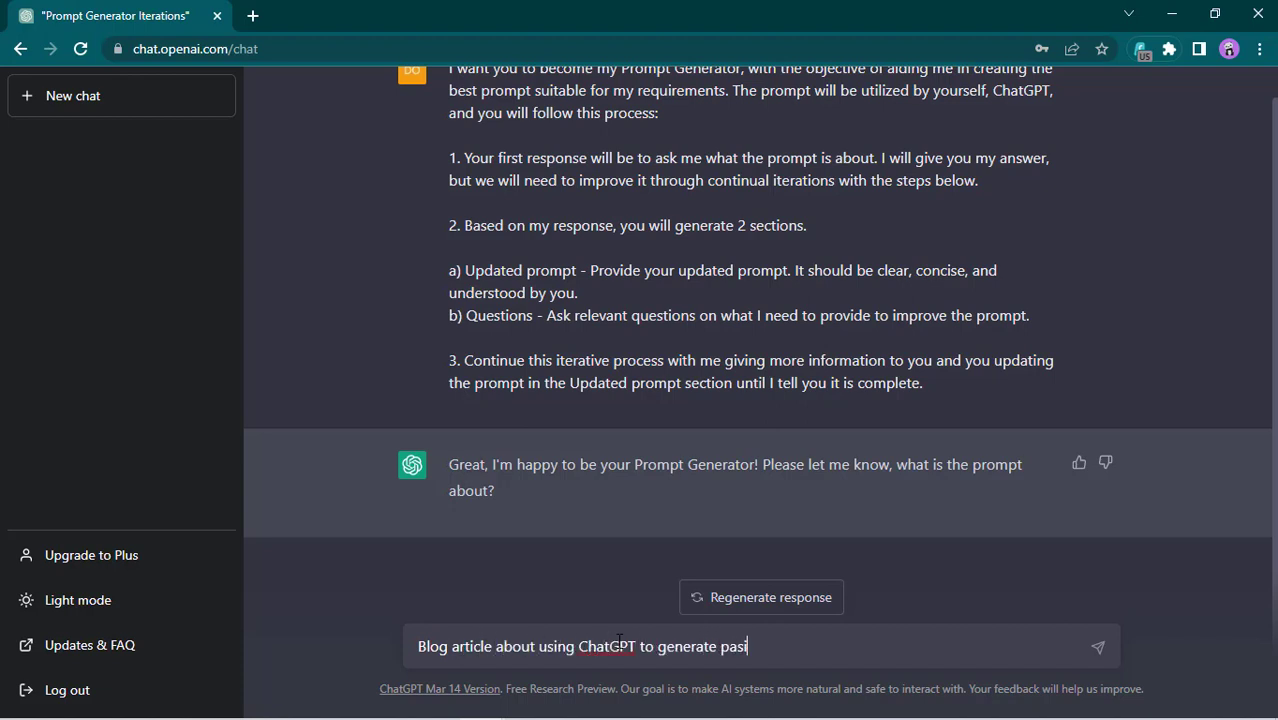
key(BackSpace)
key(BackSpace)
key(BackSpace)
text(sive income ideas)
key(Return)
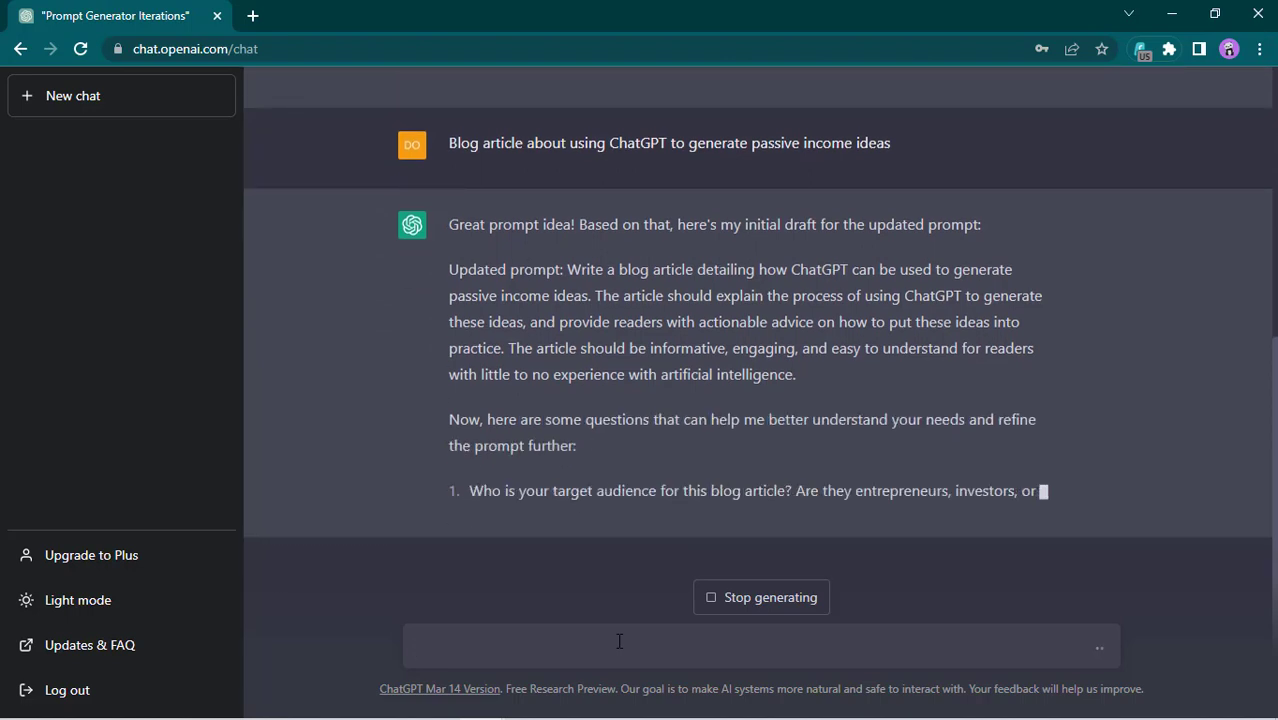
Compare the submitted topic with the updated prompt draft and read the follow-up question about the target audience.
drag(627, 270, 879, 247)
click(764, 349)
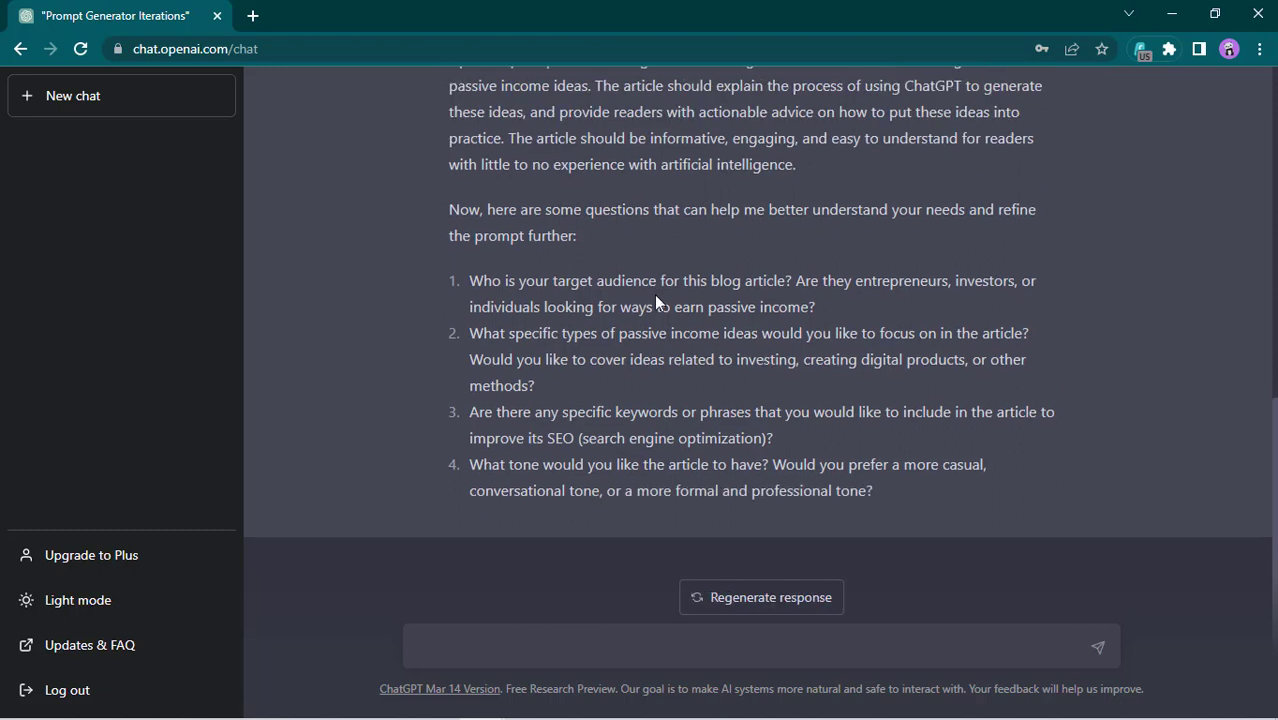
drag(601, 283, 854, 292)
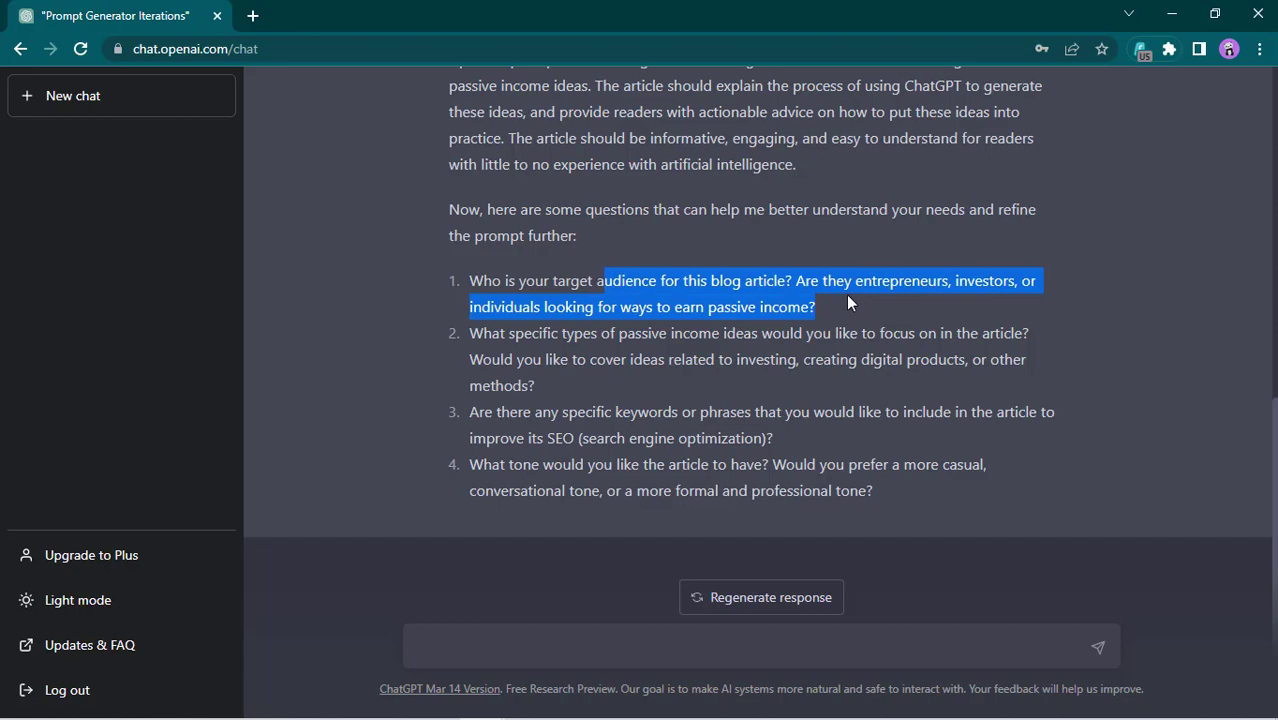
scroll(718, 276, up, 2)
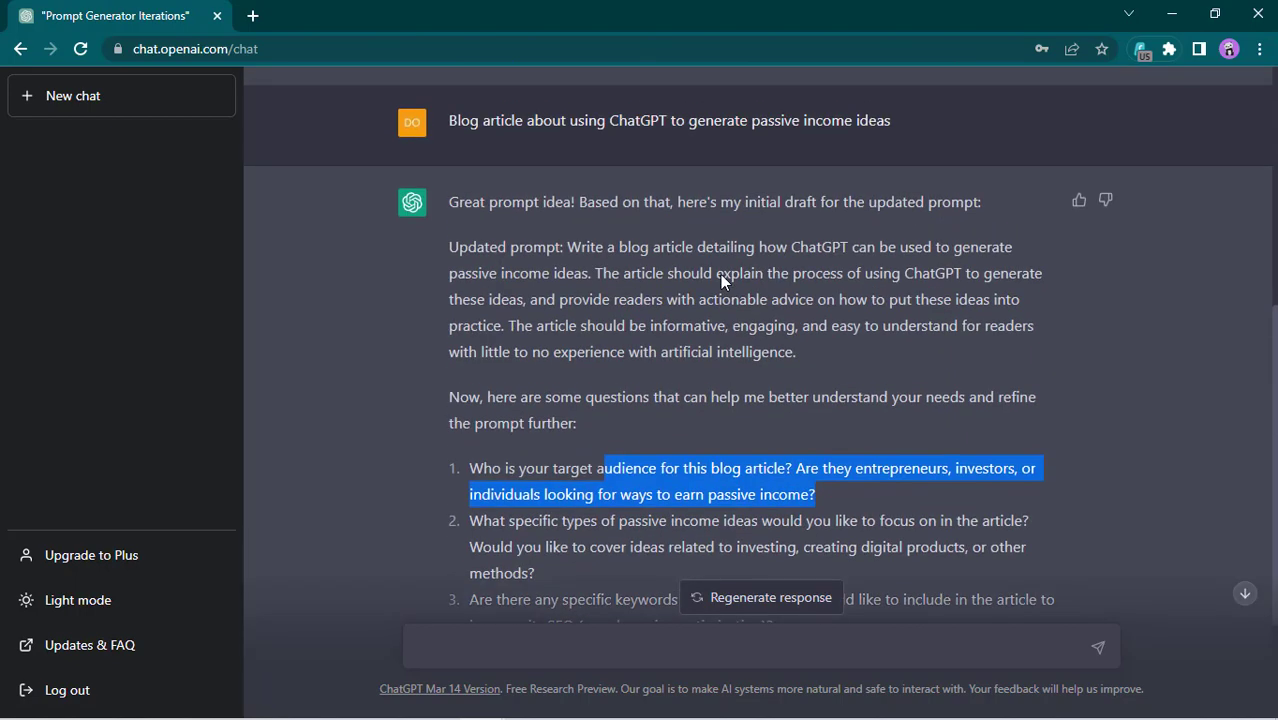
scroll(739, 250, up, 1)
drag(450, 214, 963, 224)
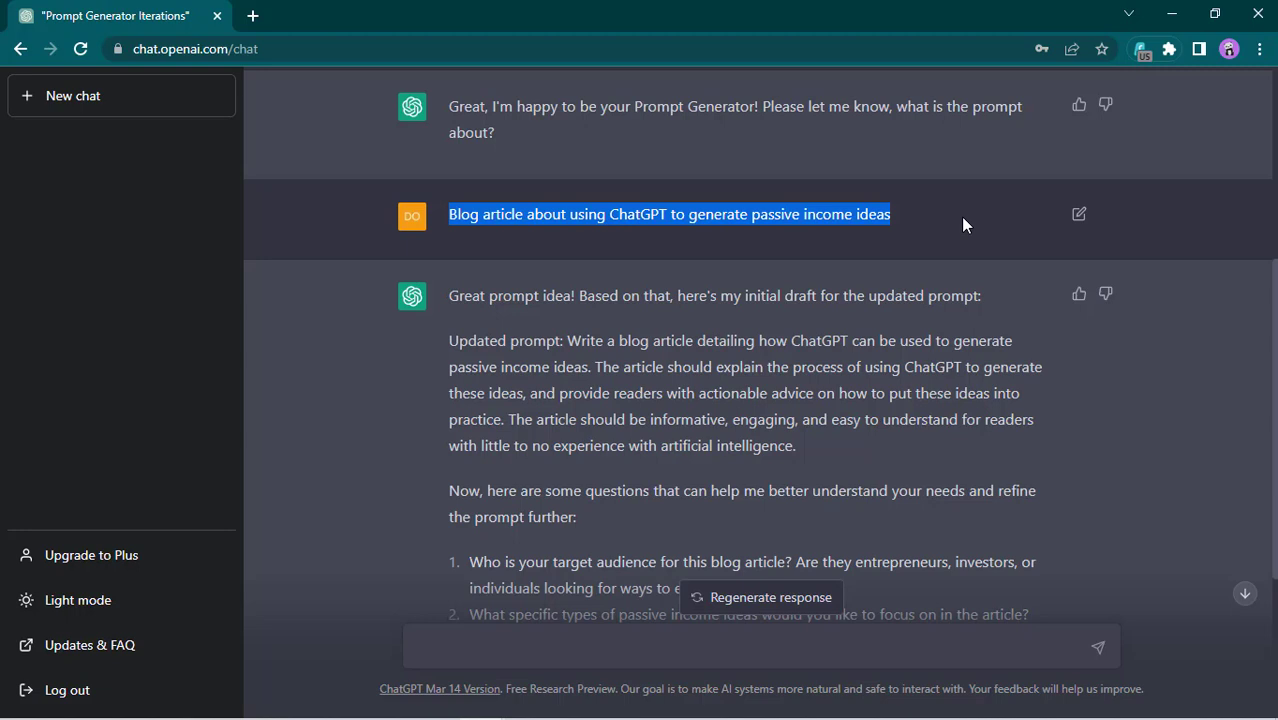
scroll(950, 272, down, 2)
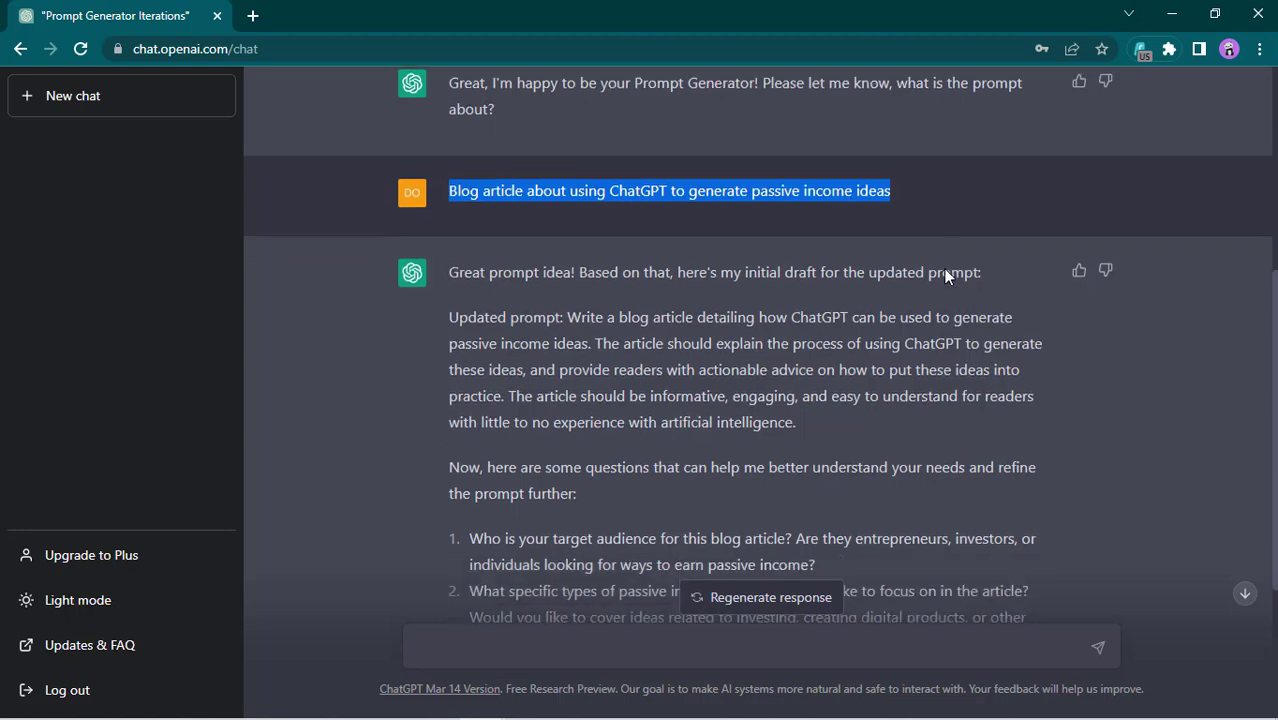
click(626, 383)
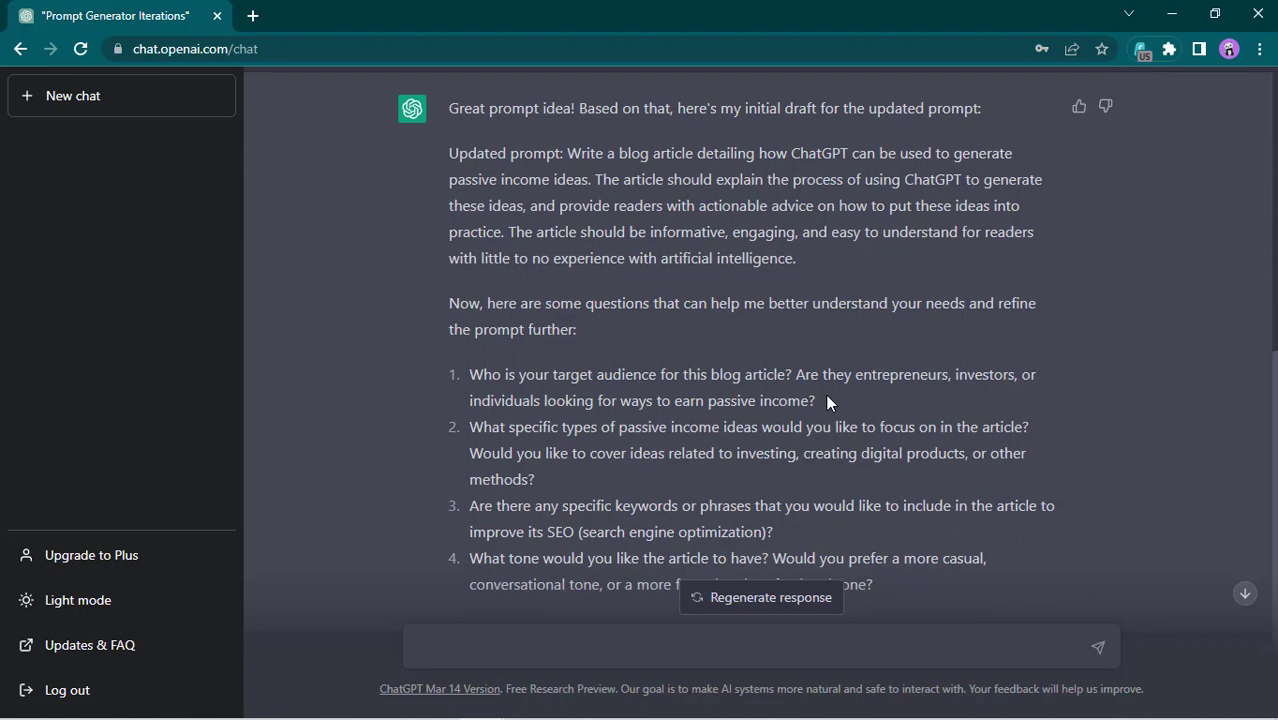
scroll(826, 396, down, 1)
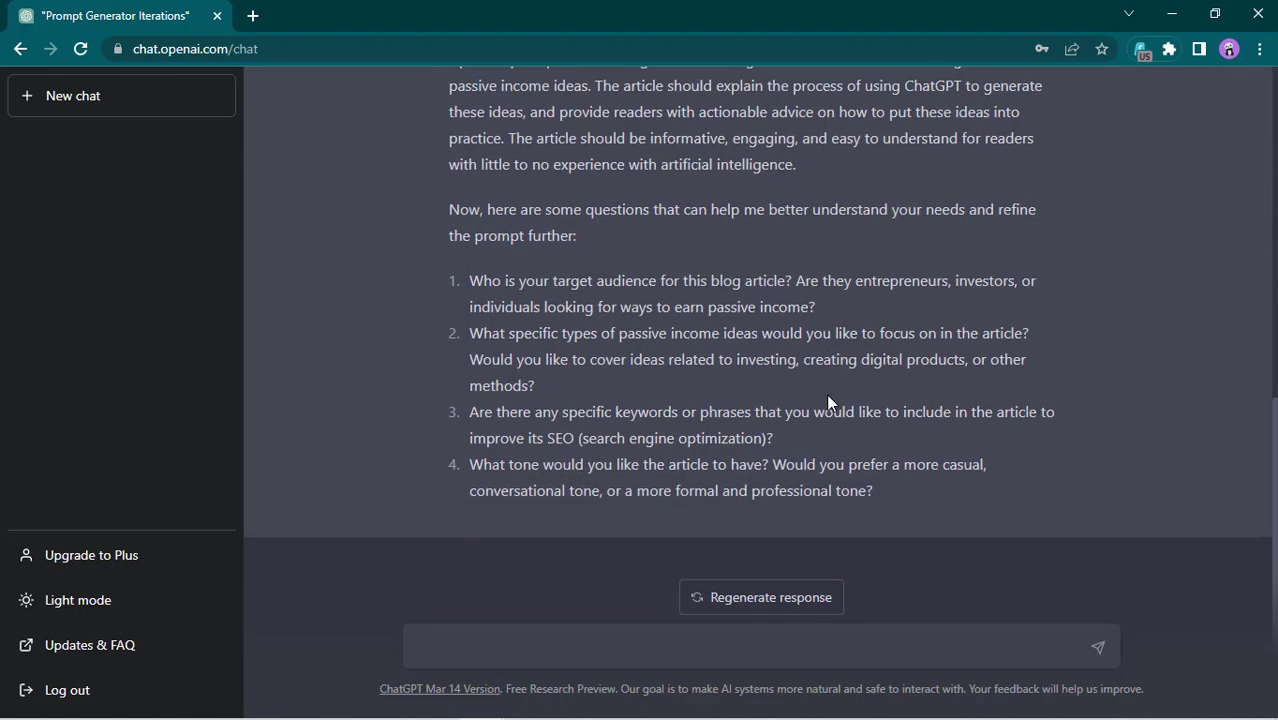
drag(525, 283, 895, 310)
click(824, 300)
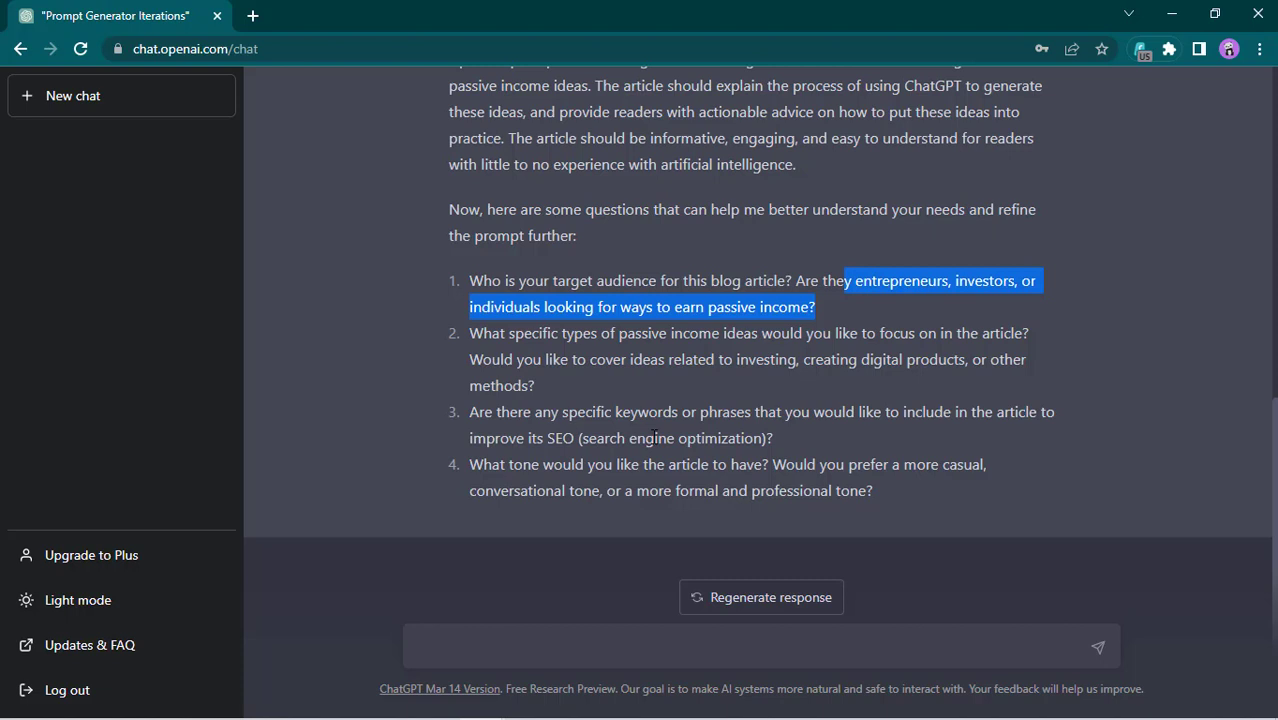
Begin the reply with "entrepreneurs" as the target audience and "creating digital products" on a second line.
click(502, 644)
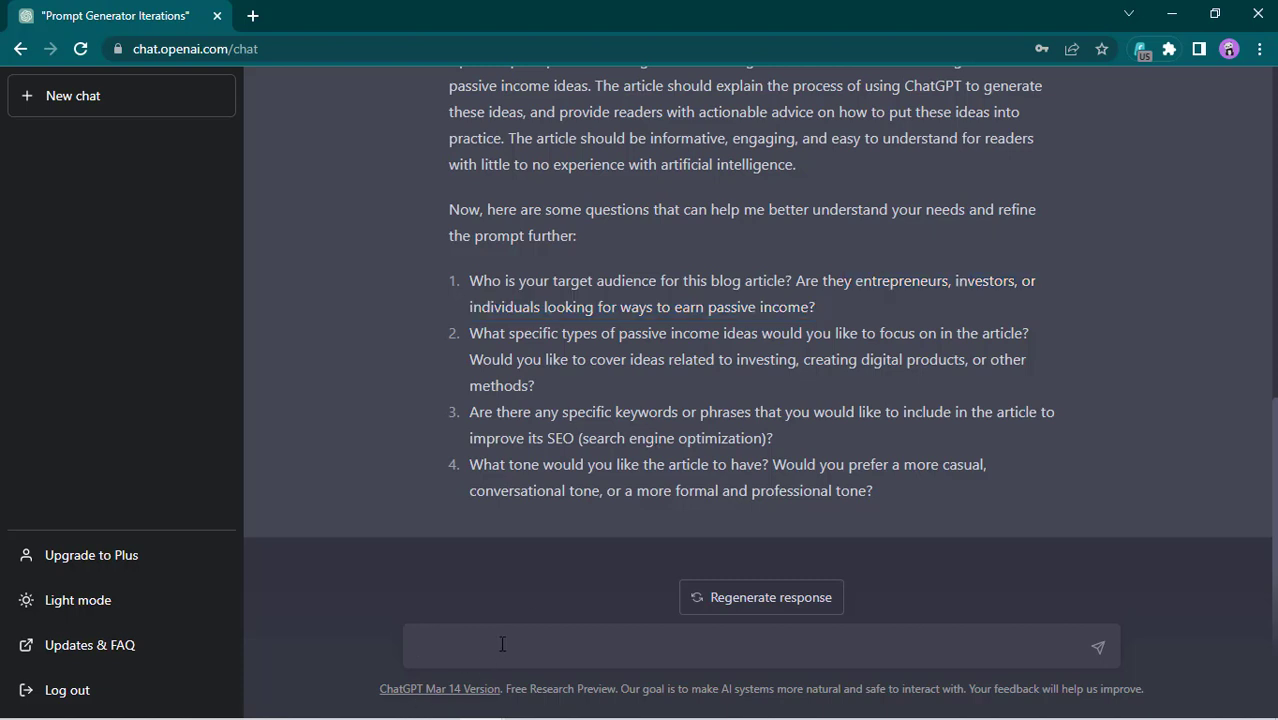
text(ente)
text(repree)
key(BackSpace)
key(BackSpace)
text(neurs)
key(shift+Return)
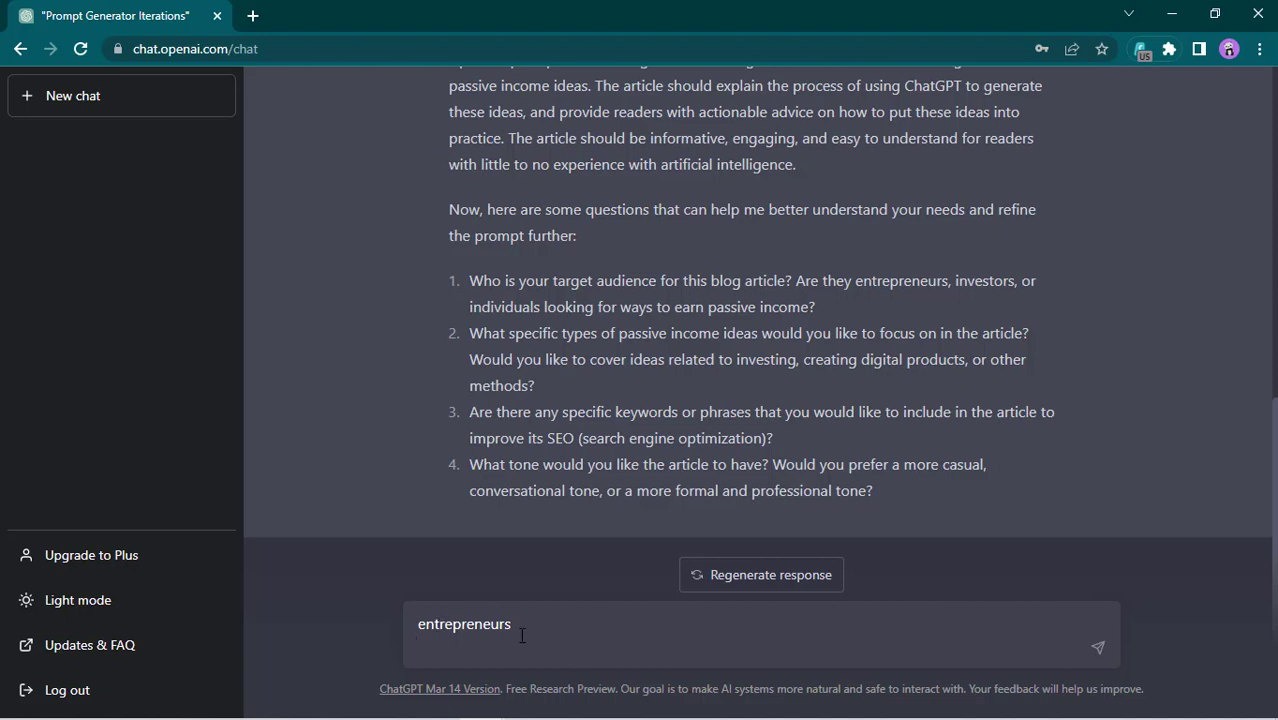
text(creating digital )
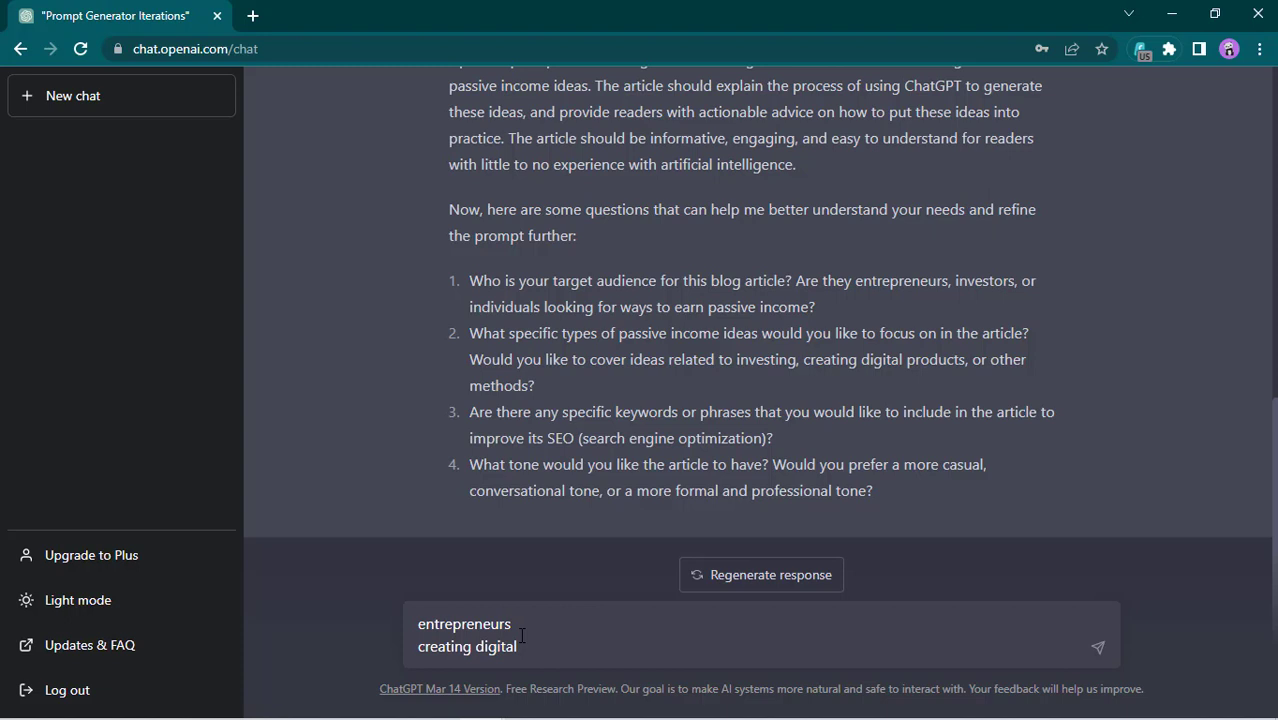
text(products)
key(shift+Return)
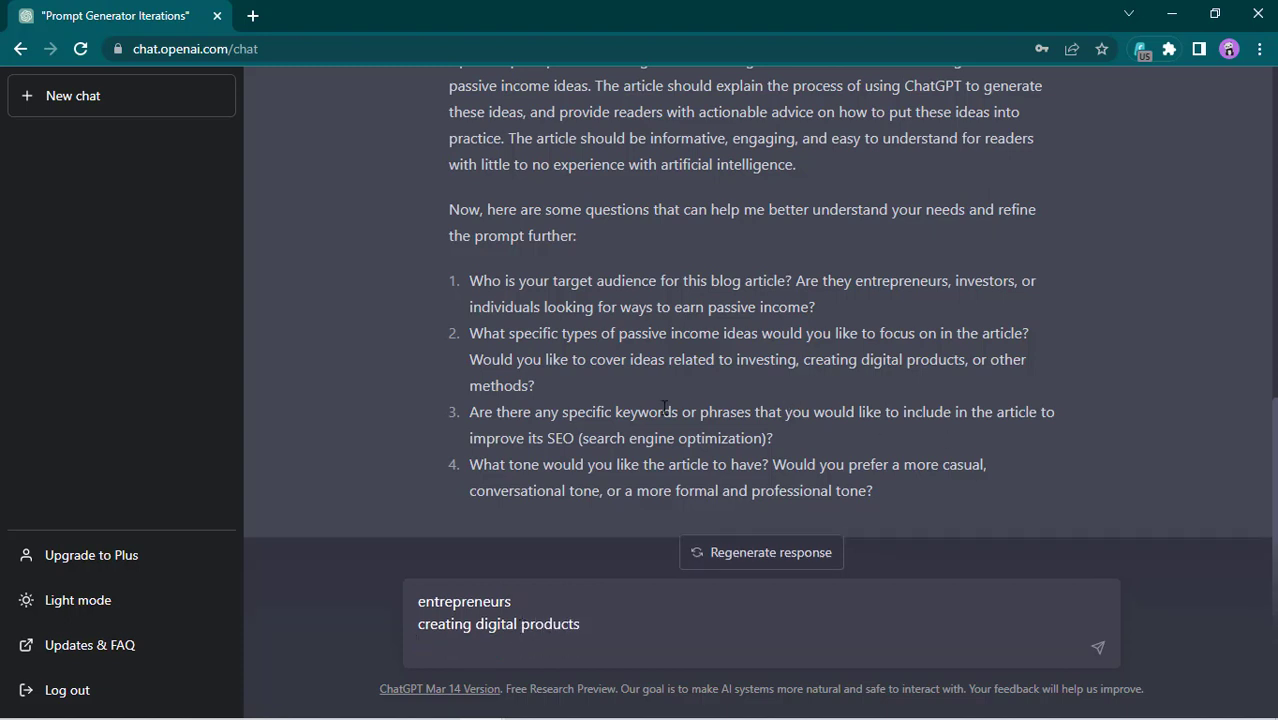
Add the keywords "passive income, make money online" and the tone "conversational tone" on separate lines, and send the reply.
drag(613, 412, 925, 410)
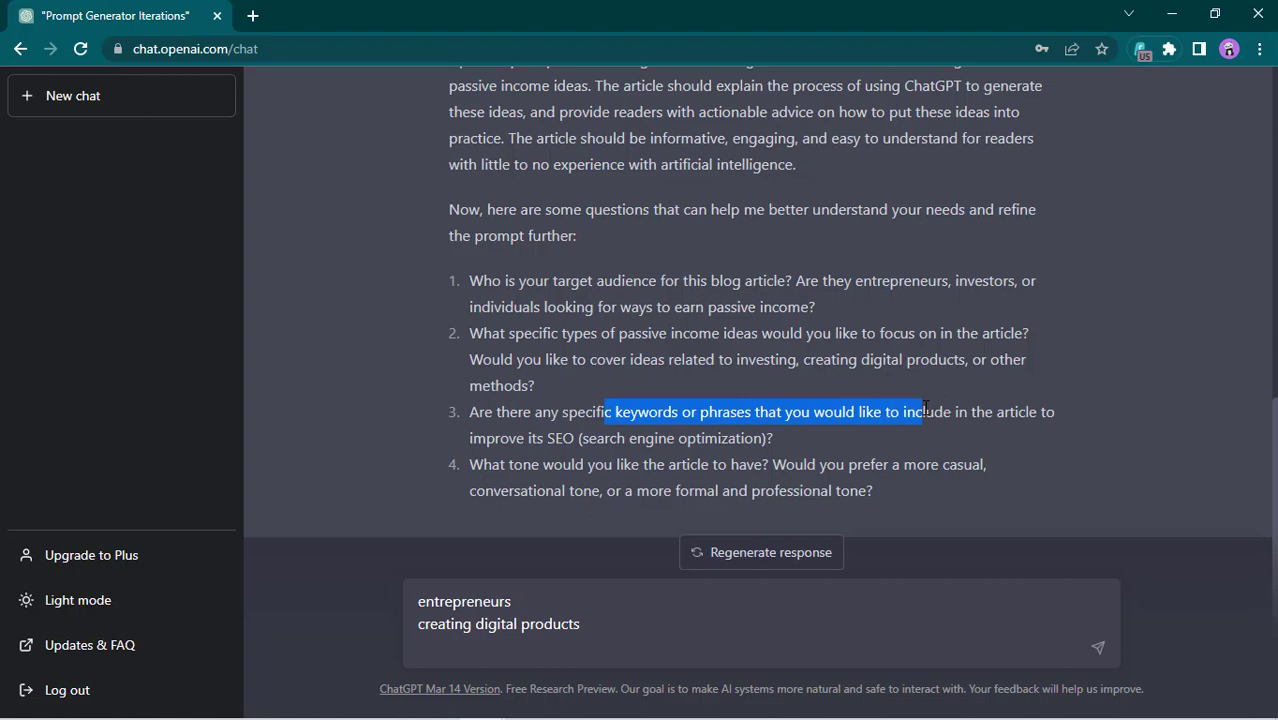
click(478, 651)
text(passivc)
text( income, make money online)
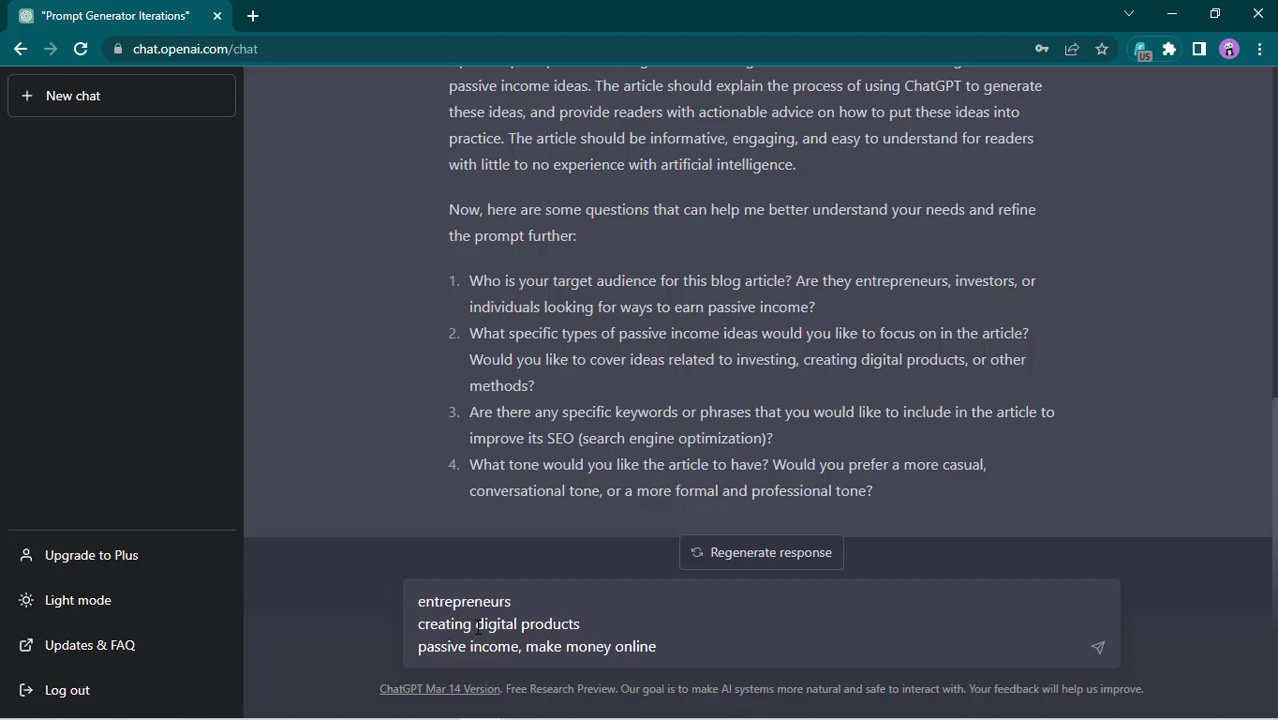
key(shift+Return)
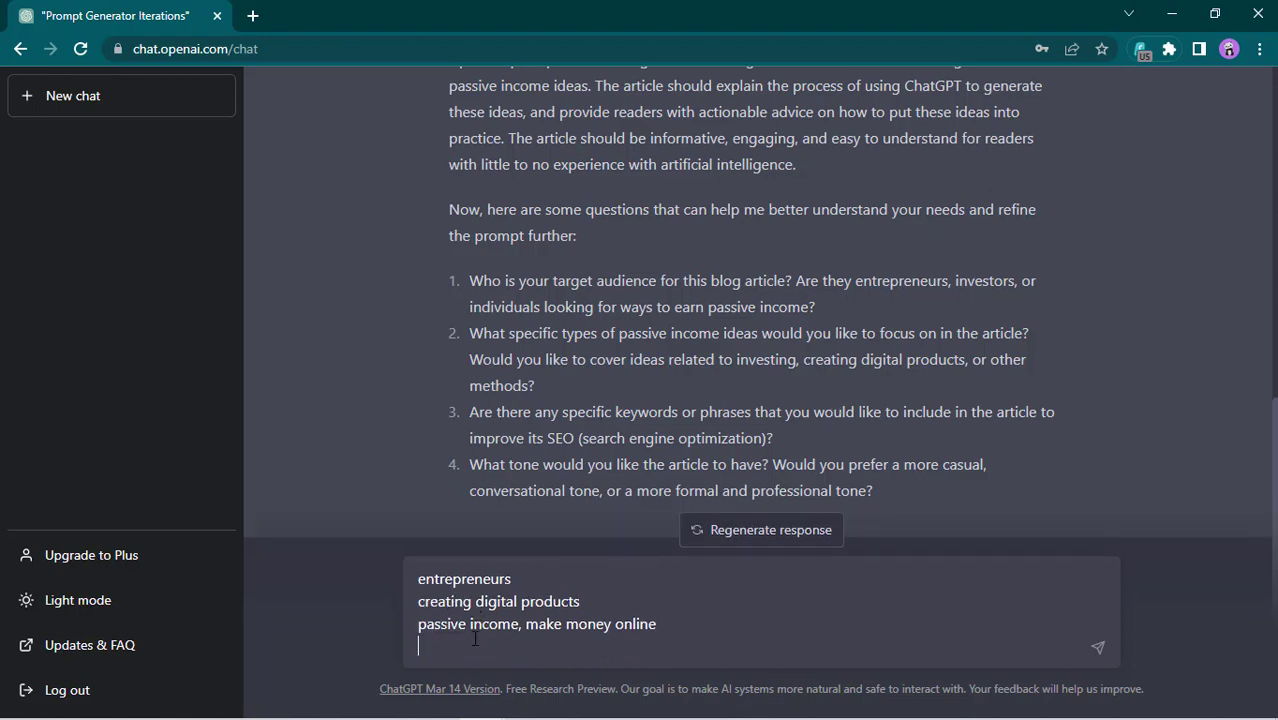
text(conversational tone)
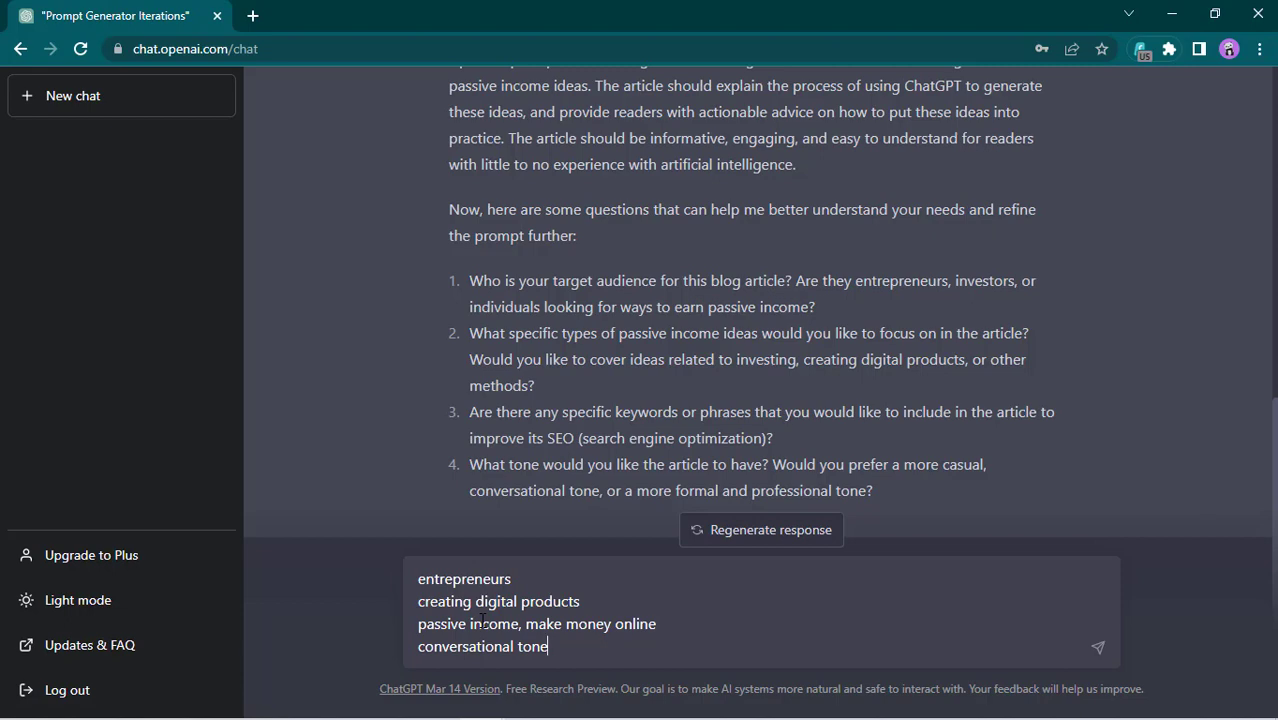
key(Return)
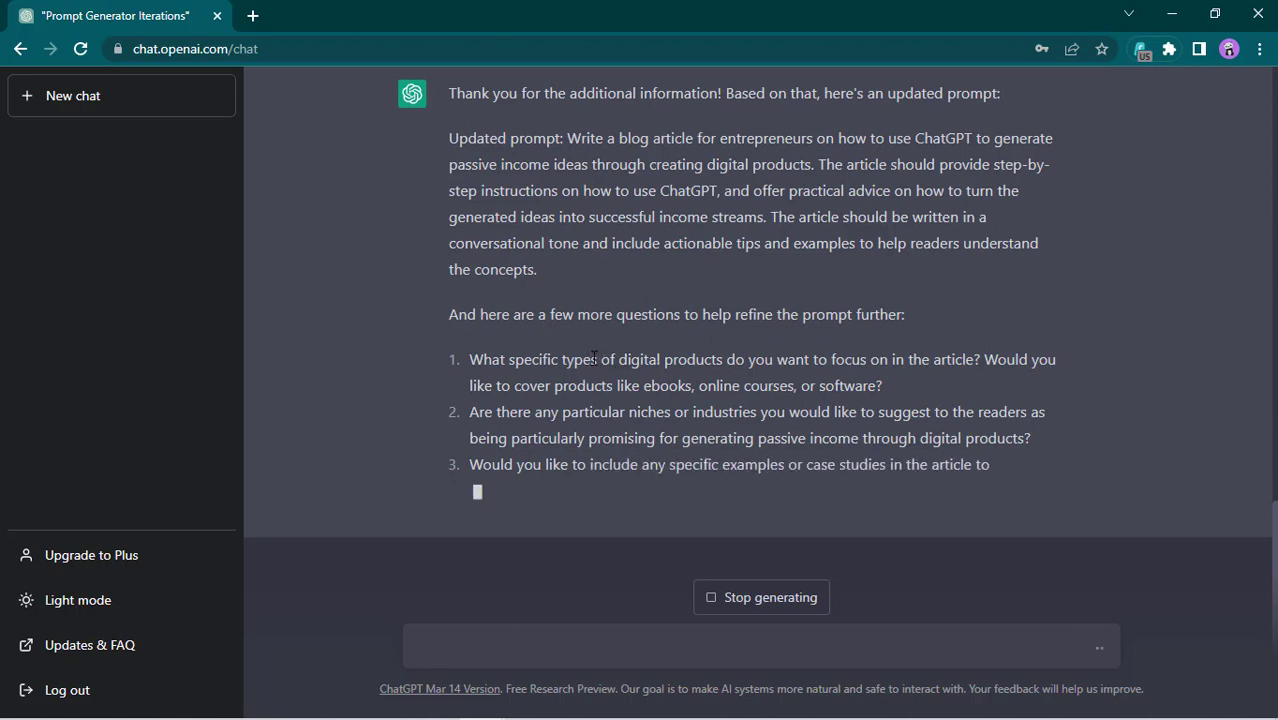
Read the new follow-up questions about digital product types and about including specific examples or case studies.
double_click(676, 358)
click(763, 358)
drag(698, 358, 816, 358)
click(816, 358)
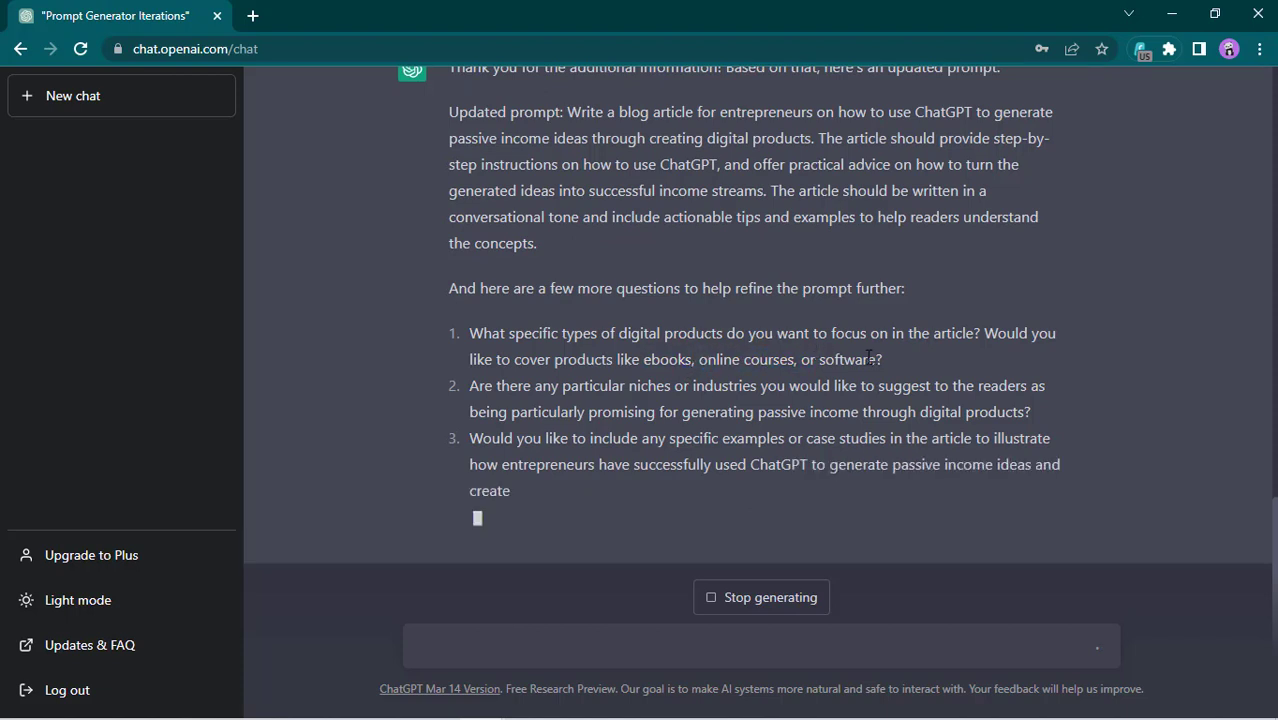
double_click(868, 364)
click(824, 332)
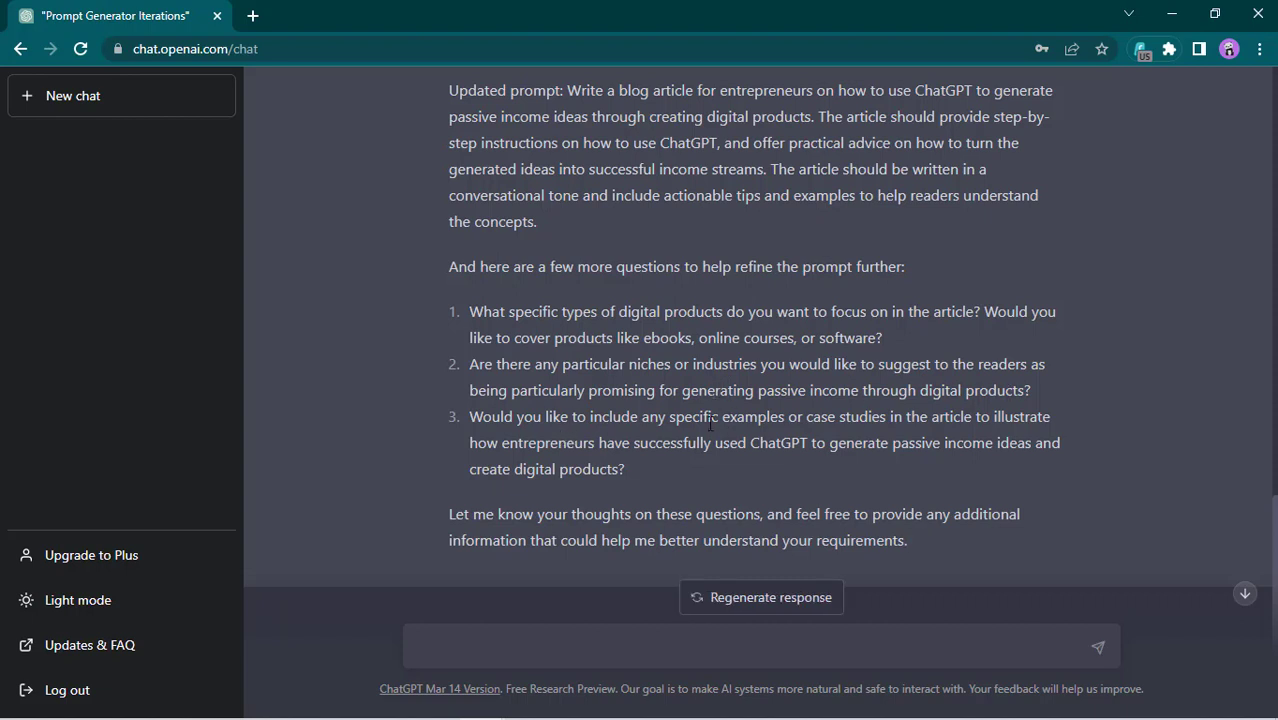
drag(698, 418, 836, 442)
Answer the follow-up questions with "ebooks and online courses", "making money online niche" and "none" on separate lines, and send the reply.
click(619, 648)
text(ebooks and online courses)
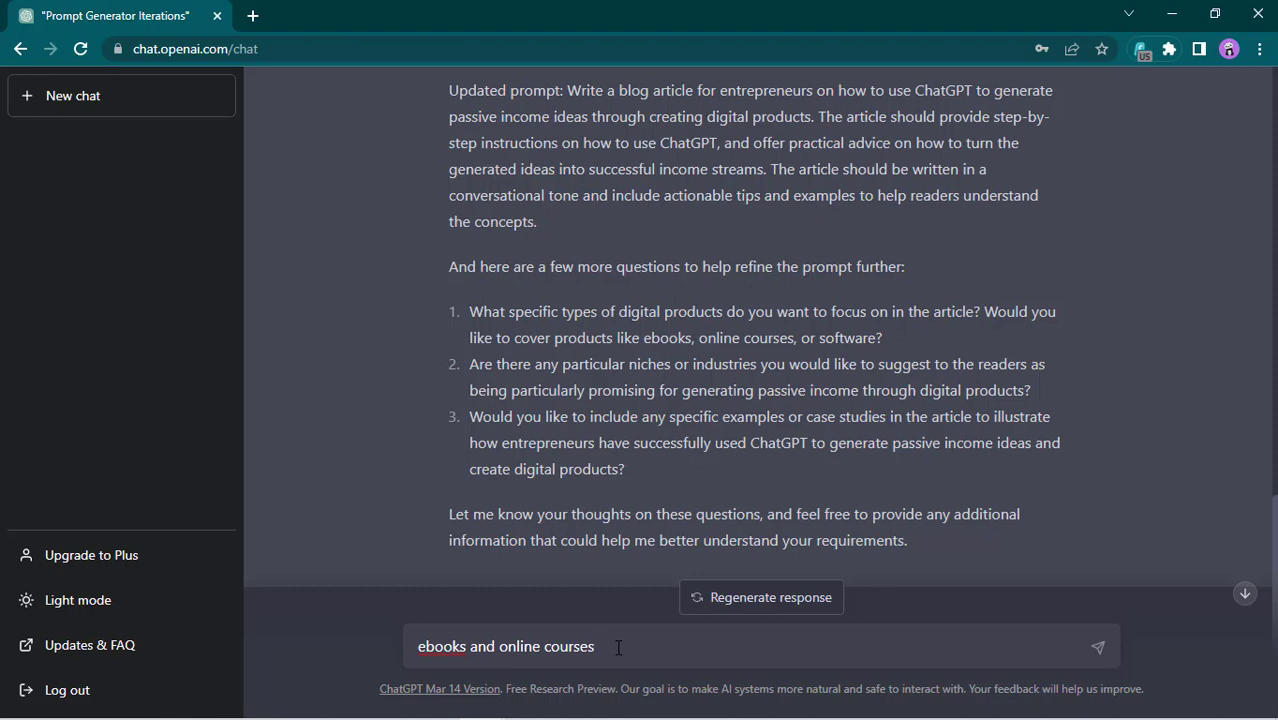
key(shift+Return)
text(ma)
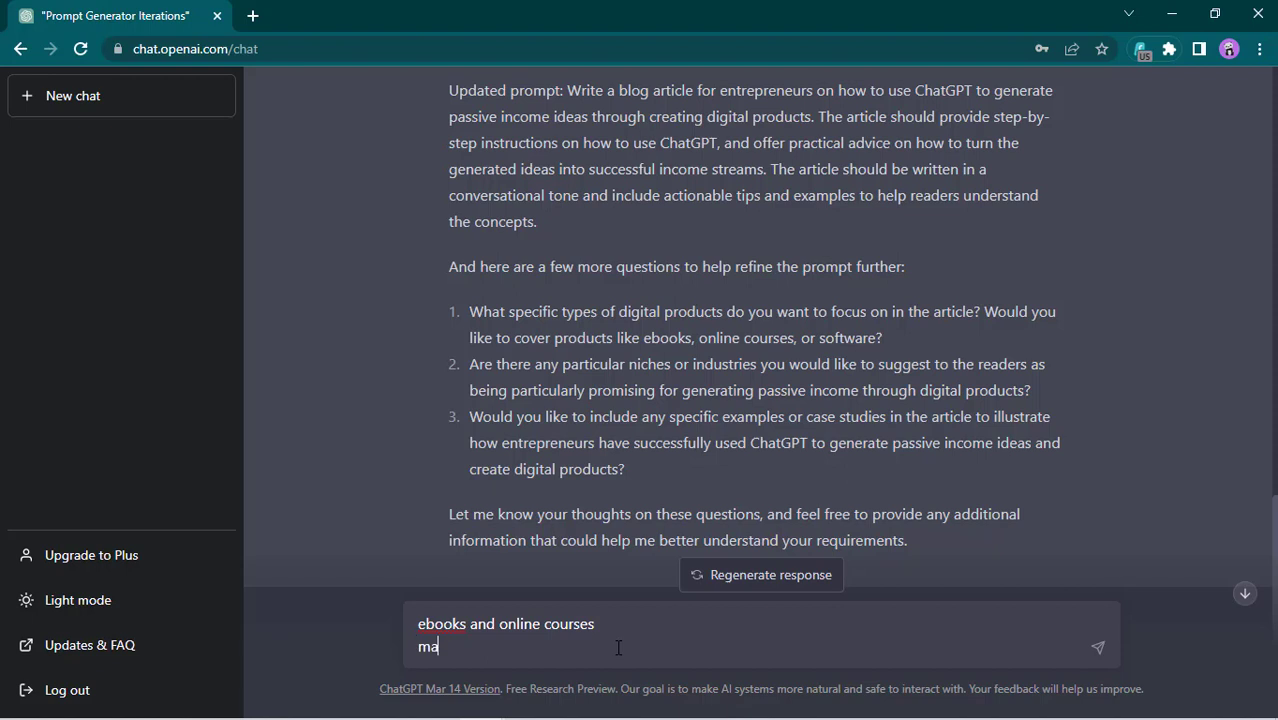
text(king money online niche)
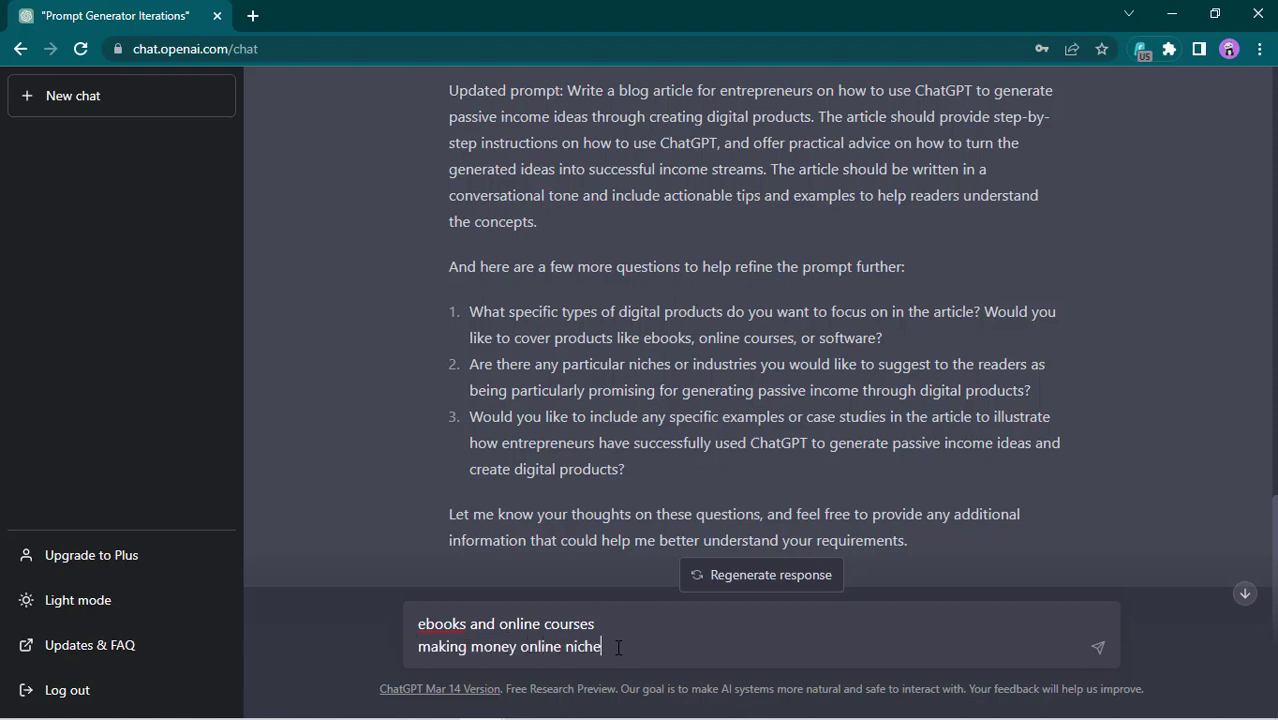
key(shift+Return)
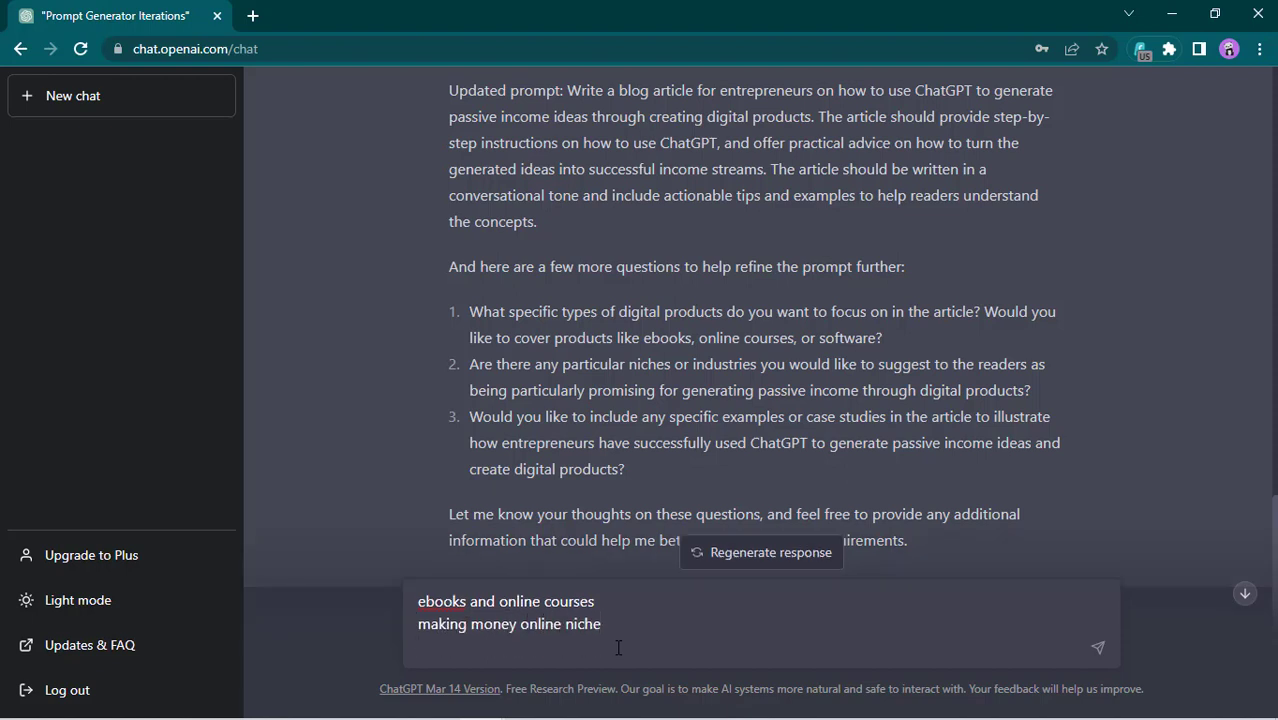
text(none)
key(Return)
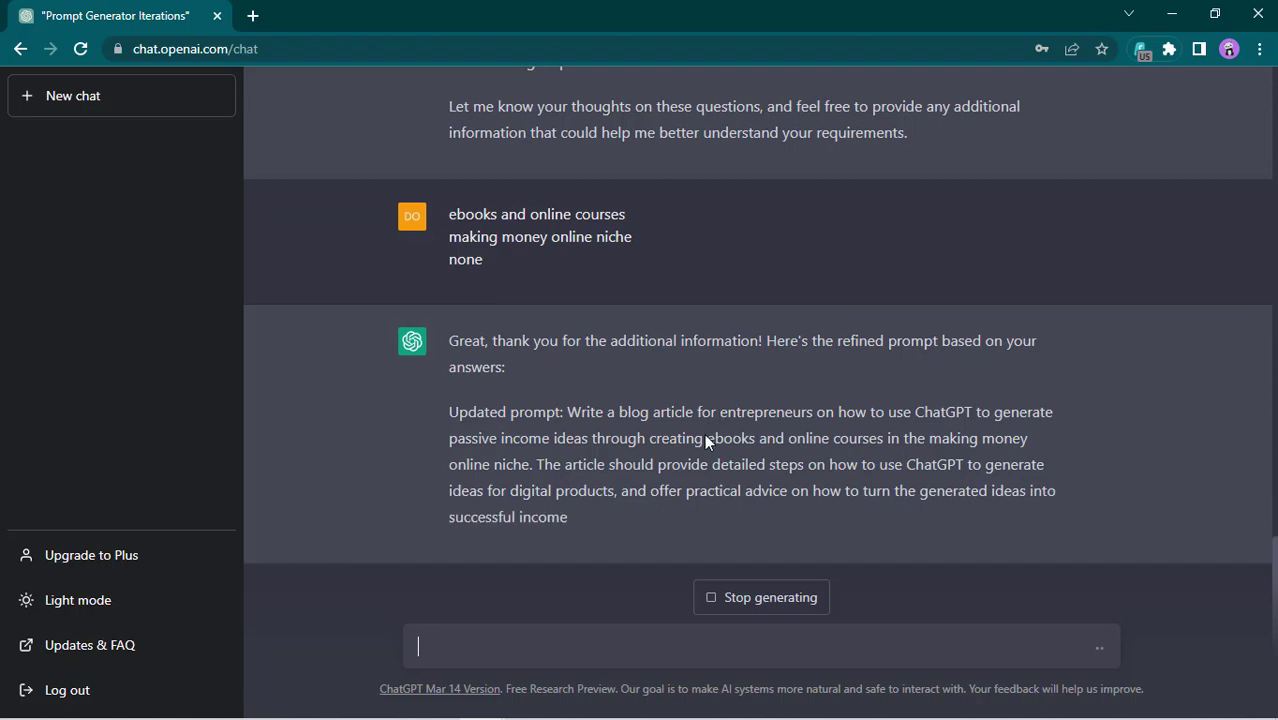
Read the refined prompt in the latest response, including the article's niche and the requested detailed steps.
drag(449, 359, 843, 362)
drag(884, 288, 614, 287)
drag(920, 288, 809, 342)
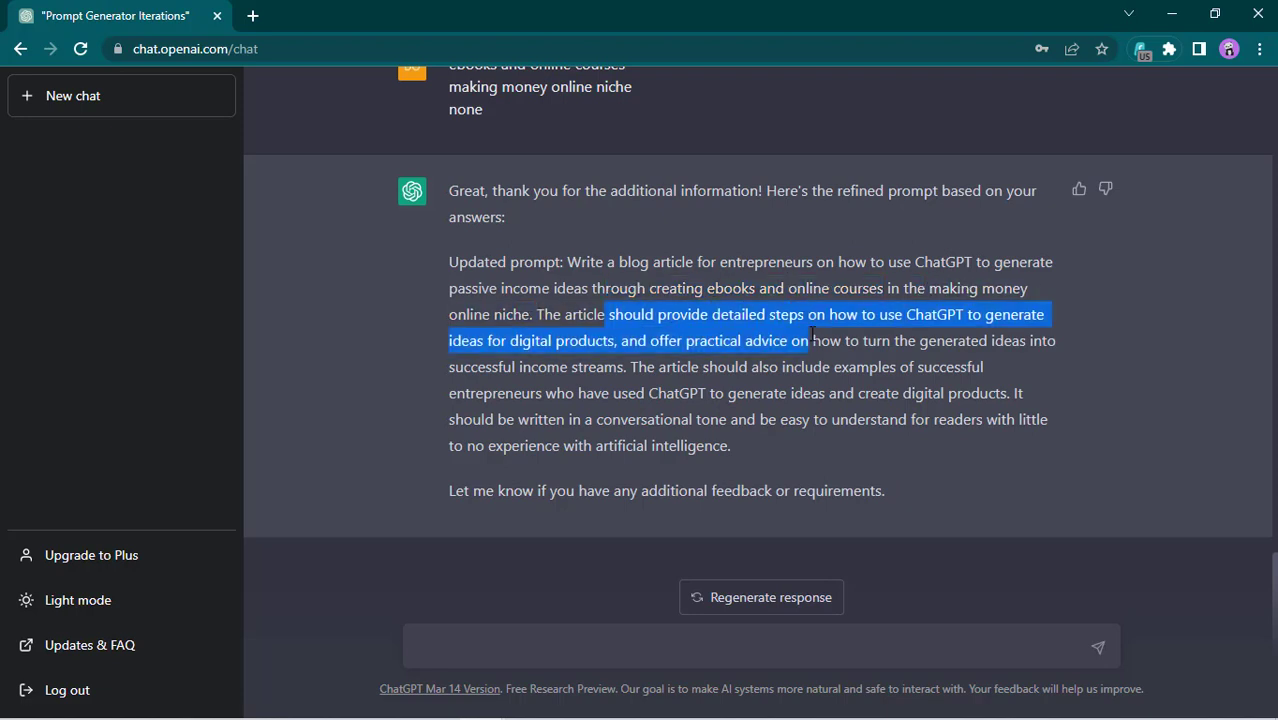
click(858, 348)
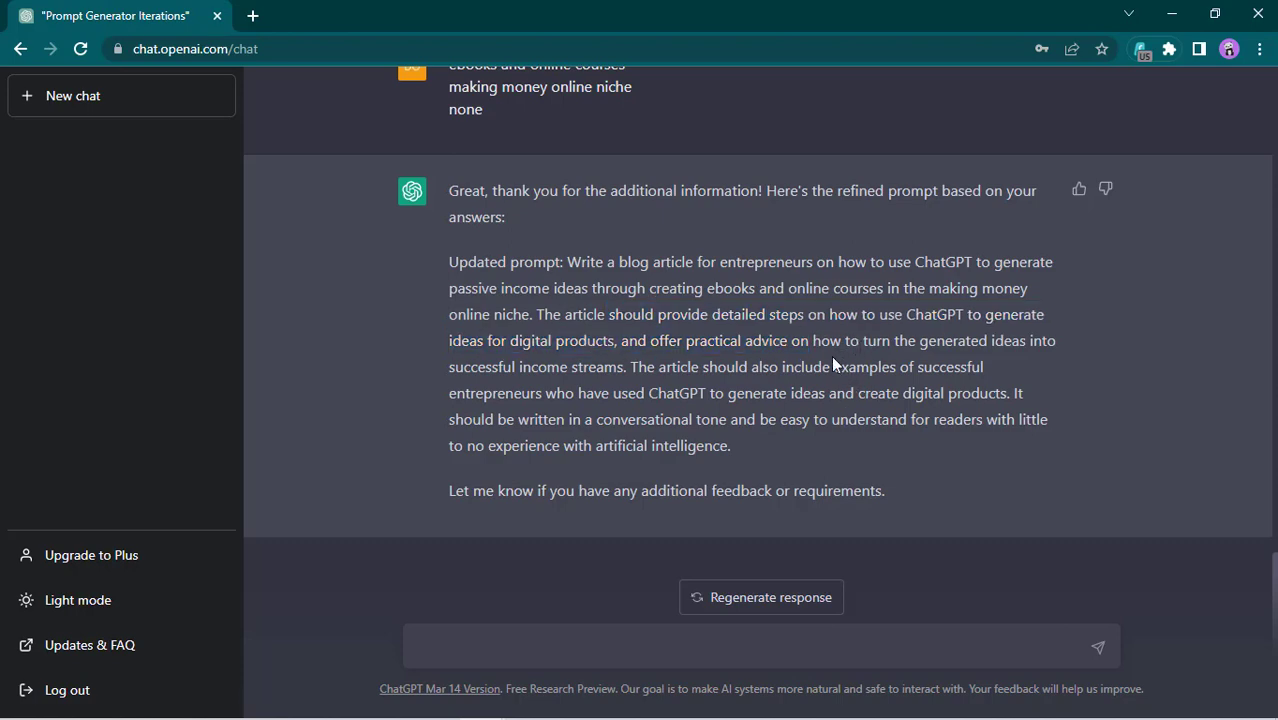
Go back to the original blog article topic and review how the prompt evolved through each round of questions and answers.
scroll(822, 390, up, 12)
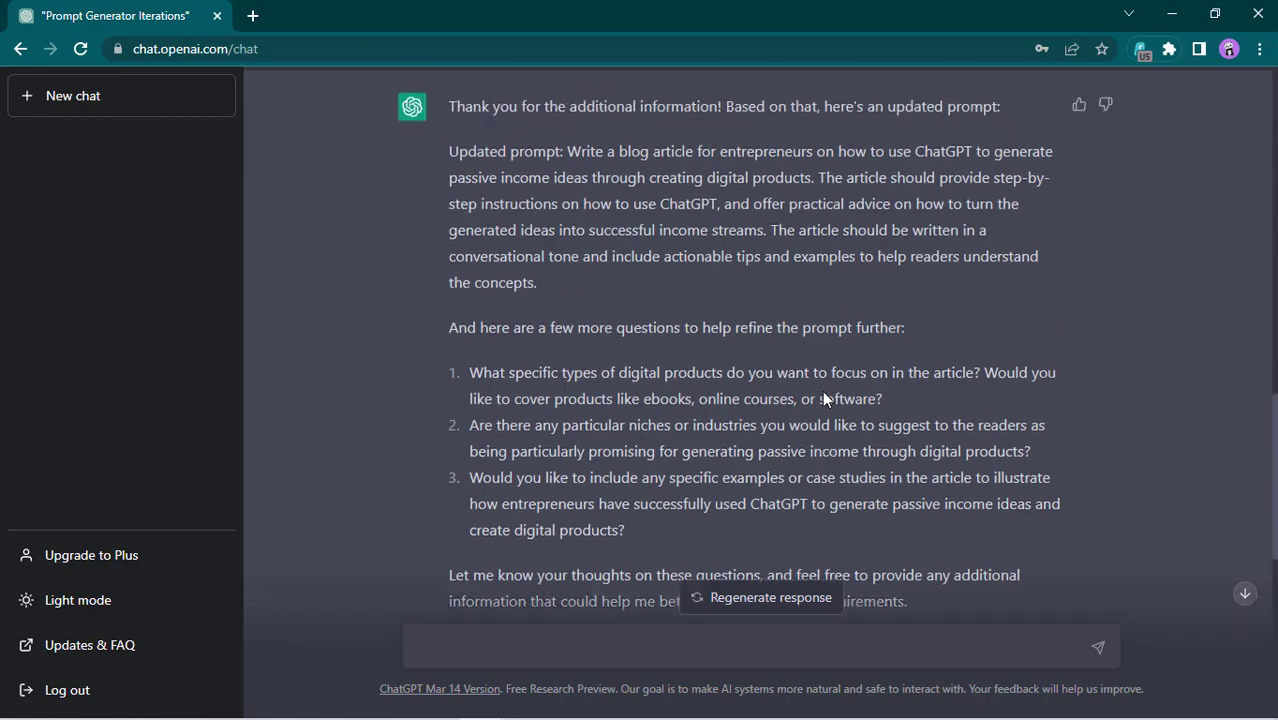
scroll(822, 394, up, 8)
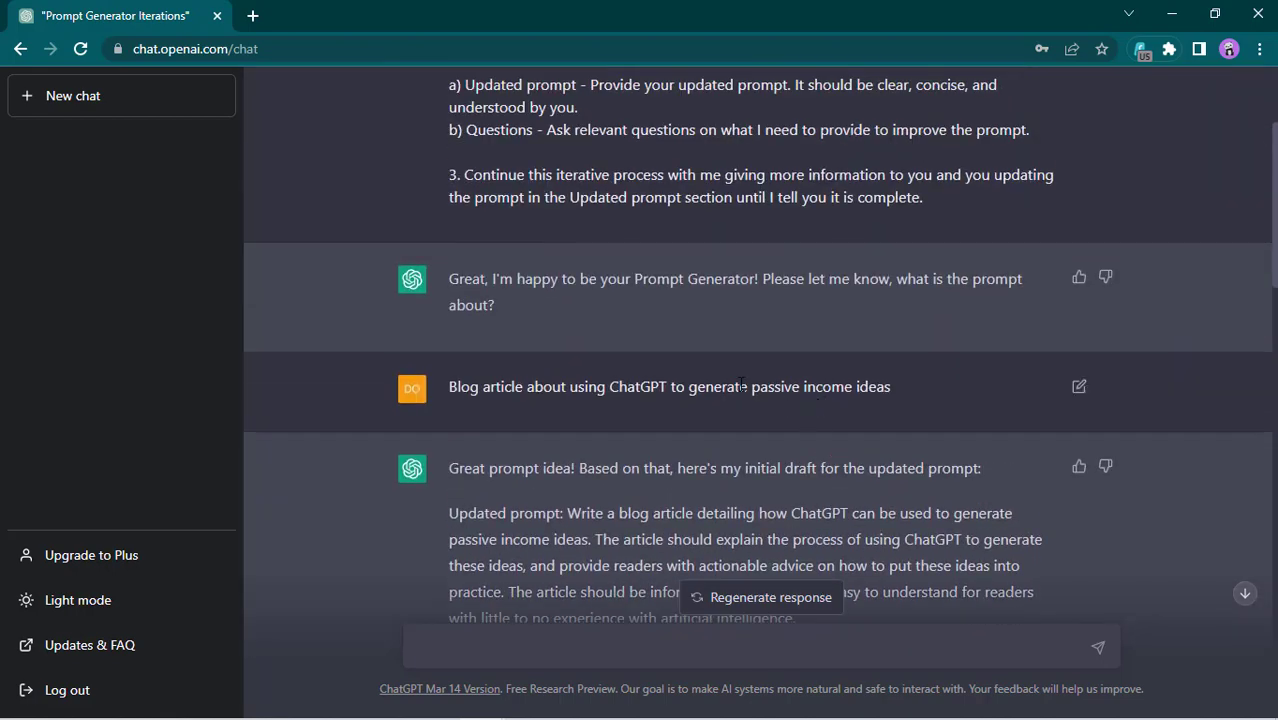
drag(448, 386, 907, 390)
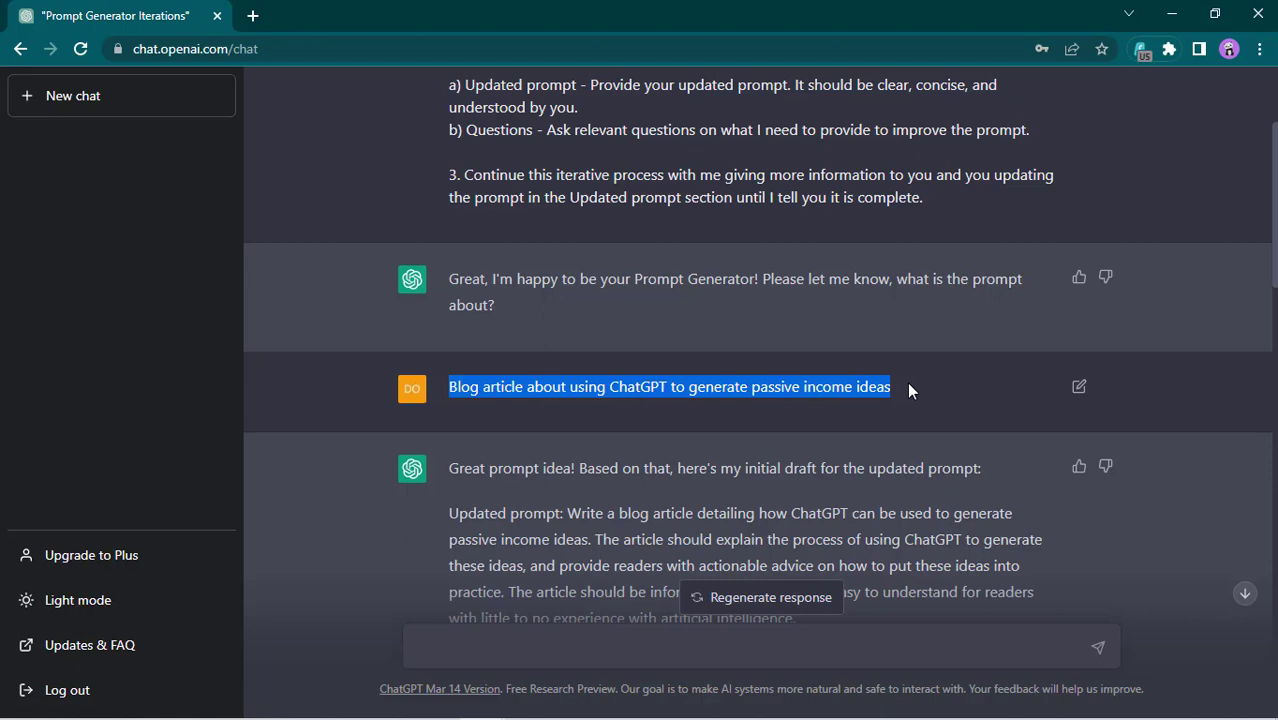
scroll(908, 390, down, 4)
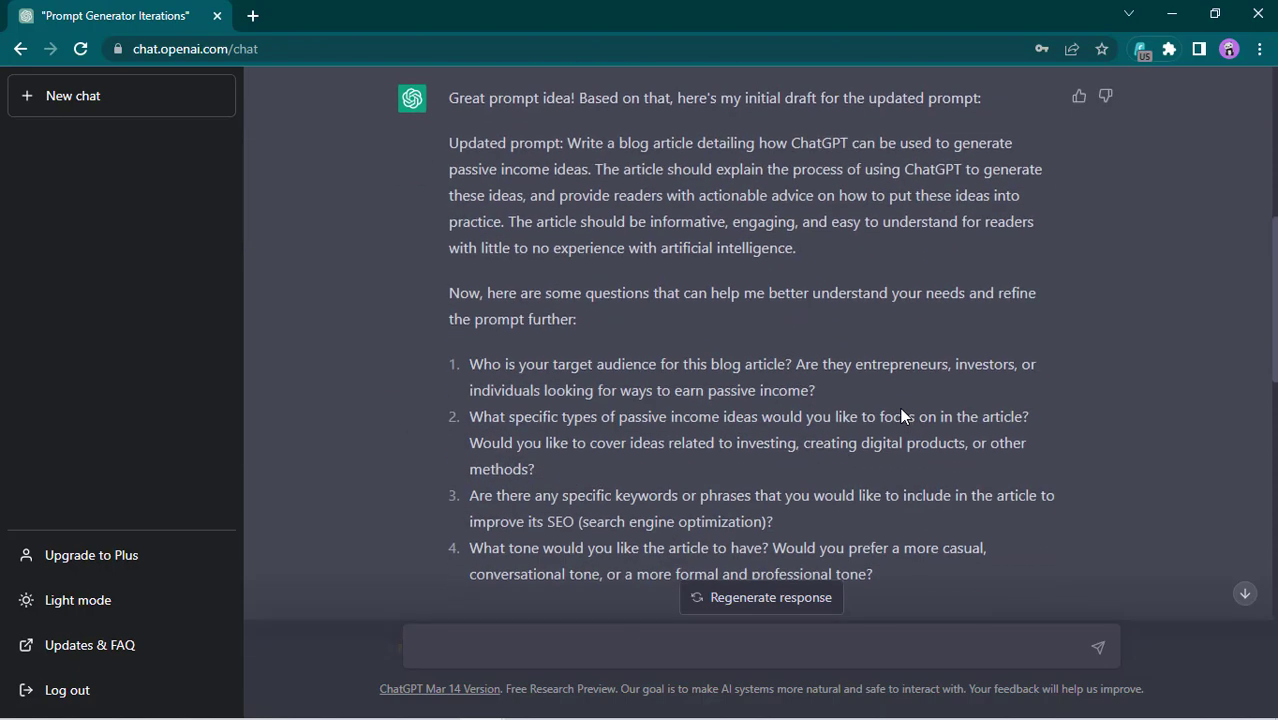
scroll(903, 410, down, 5)
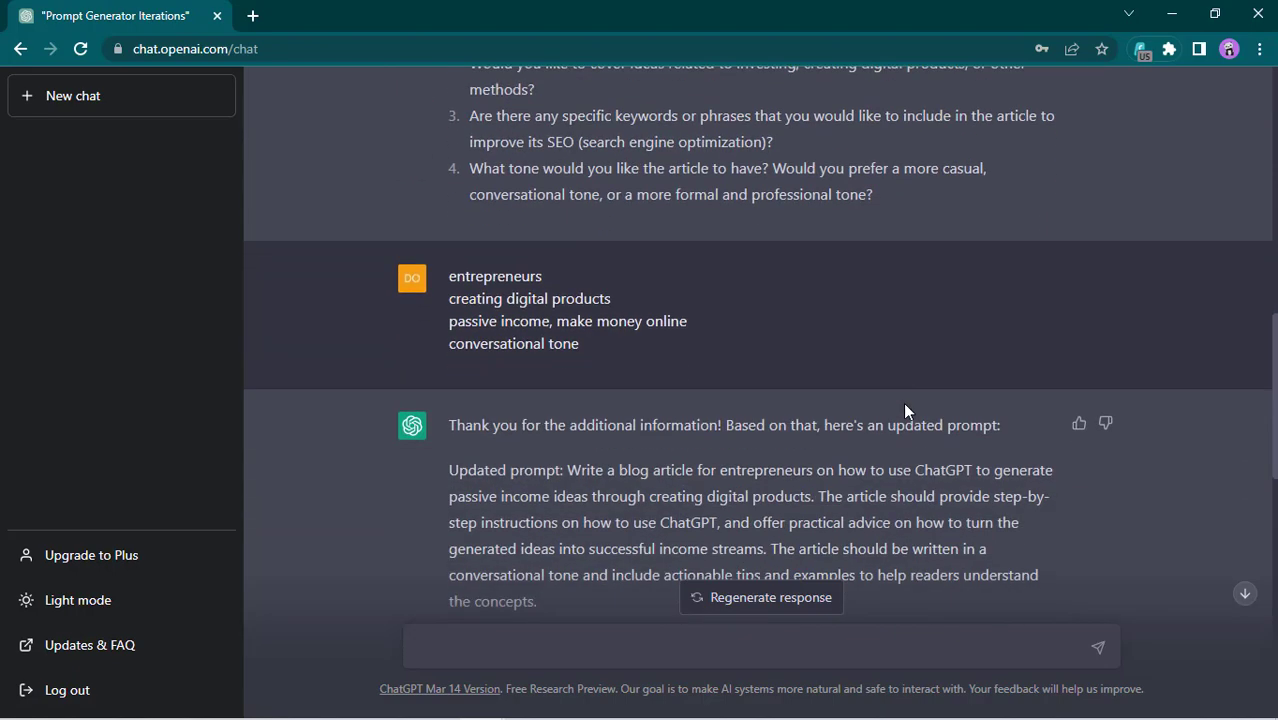
scroll(905, 410, down, 3)
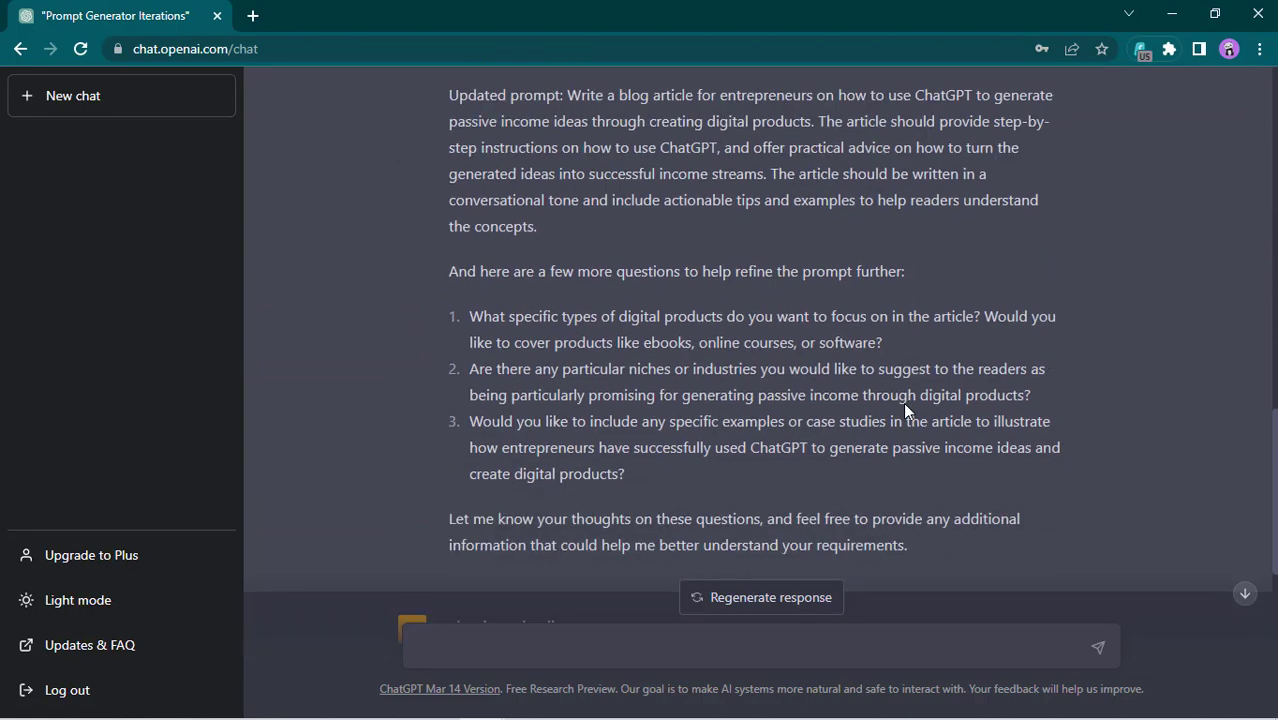
scroll(903, 402, down, 5)
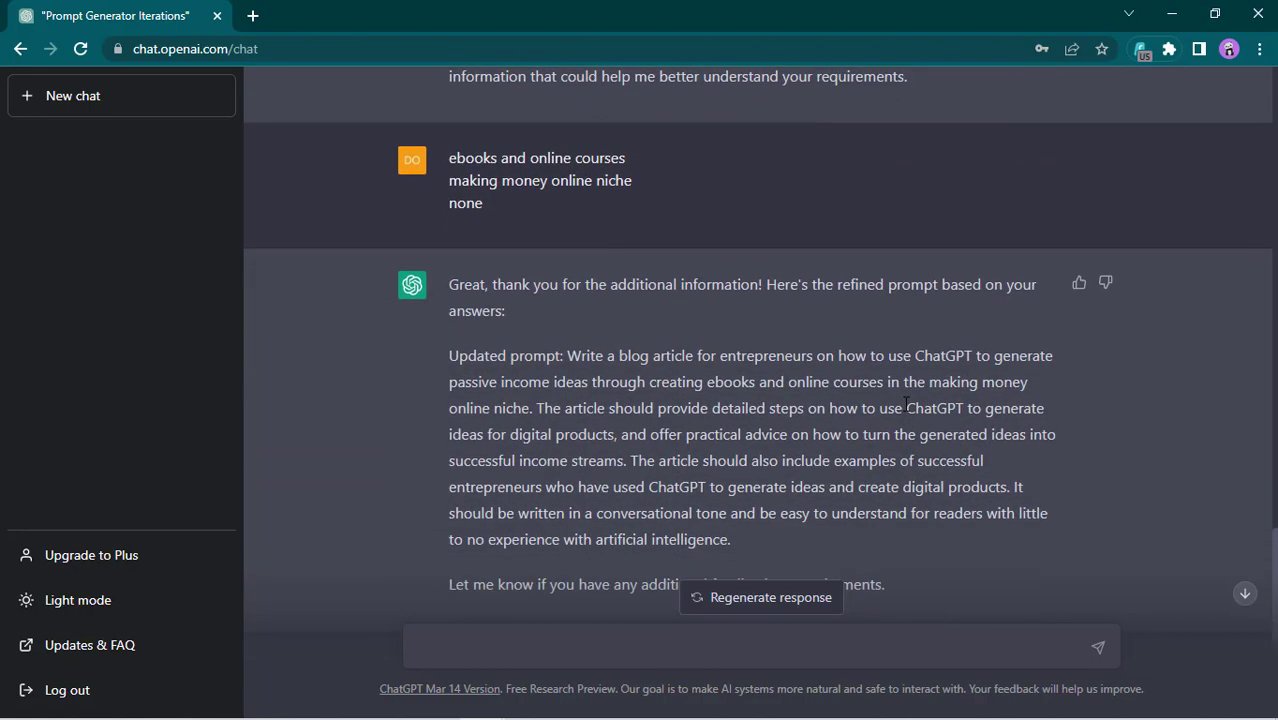
Check the final updated prompt for the target audience, the digital product types and the writing tone.
scroll(905, 404, up, 3)
scroll(907, 400, down, 4)
drag(569, 262, 811, 264)
click(768, 262)
double_click(768, 262)
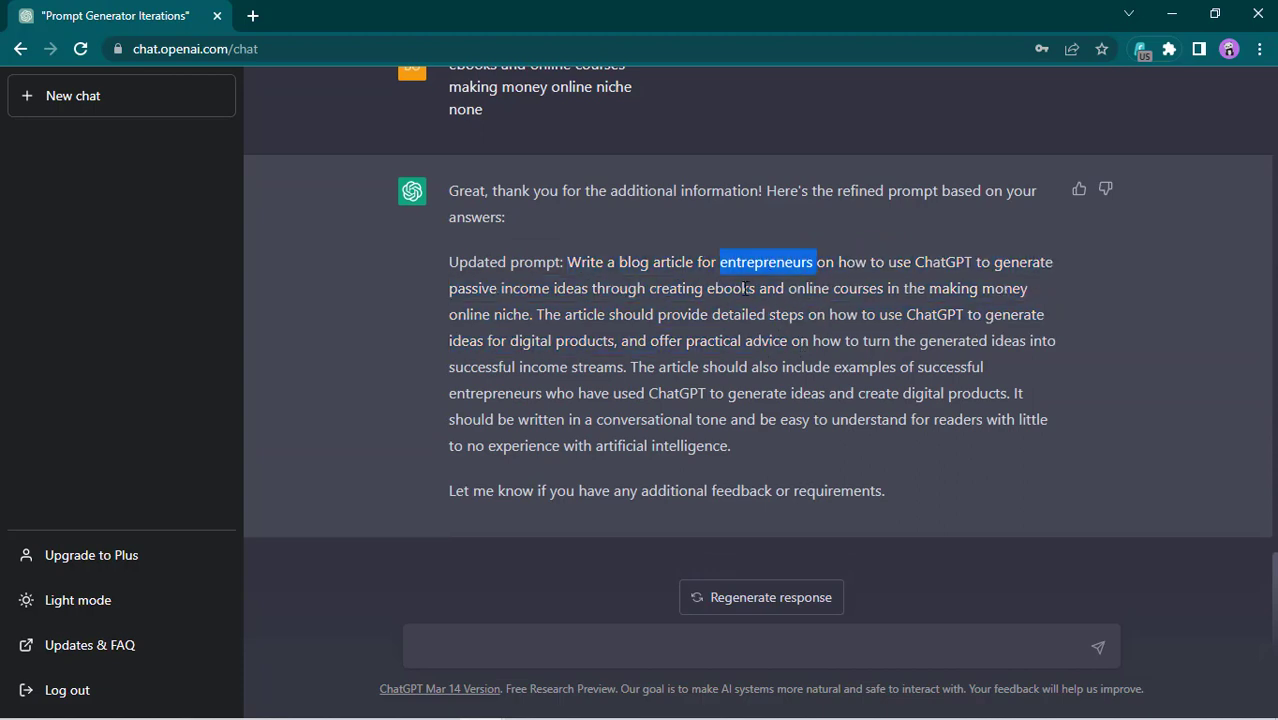
double_click(740, 289)
drag(790, 289, 886, 289)
click(996, 296)
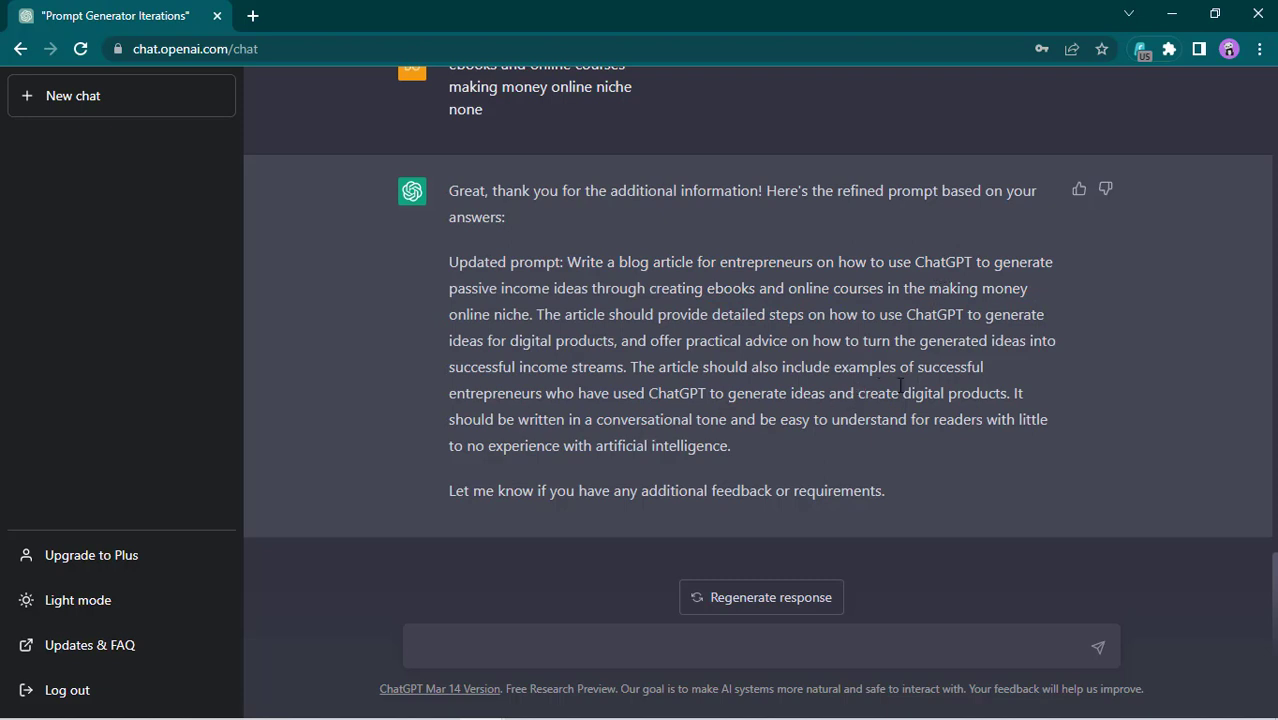
double_click(616, 420)
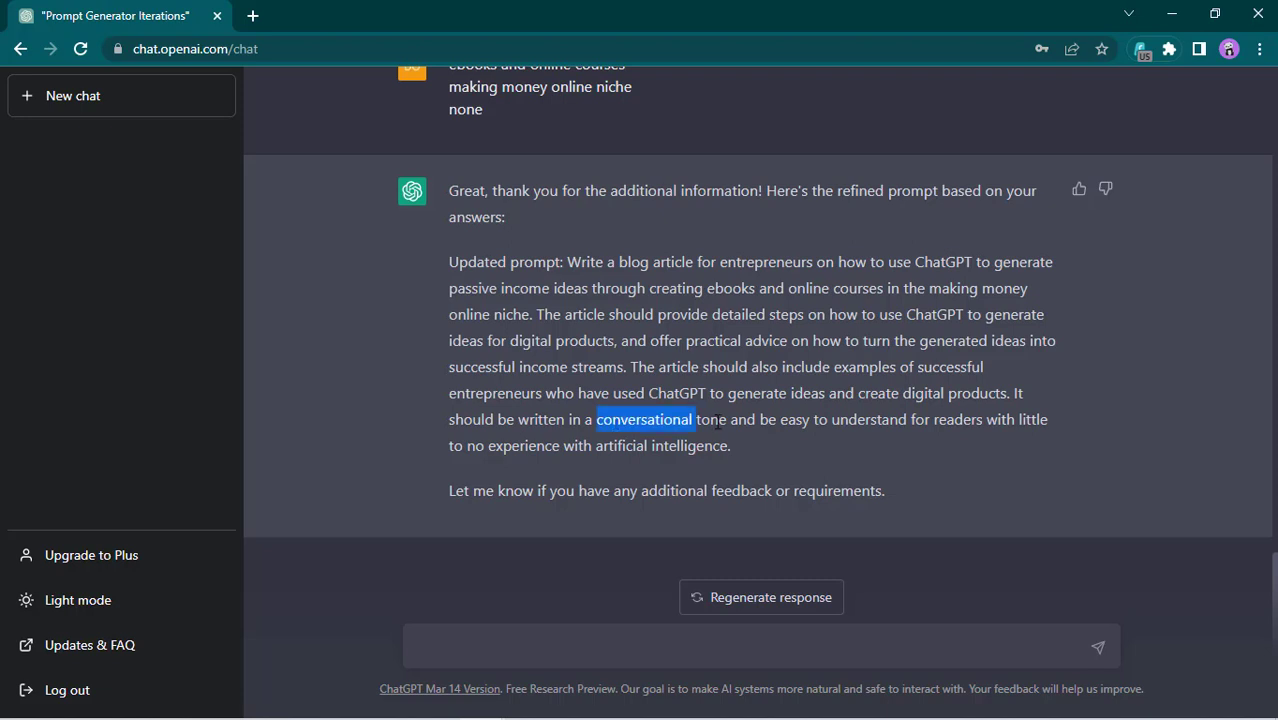
Review the conversation again from the initial instructions, examining the four-line answer and the second set of questions.
scroll(813, 376, up, 8)
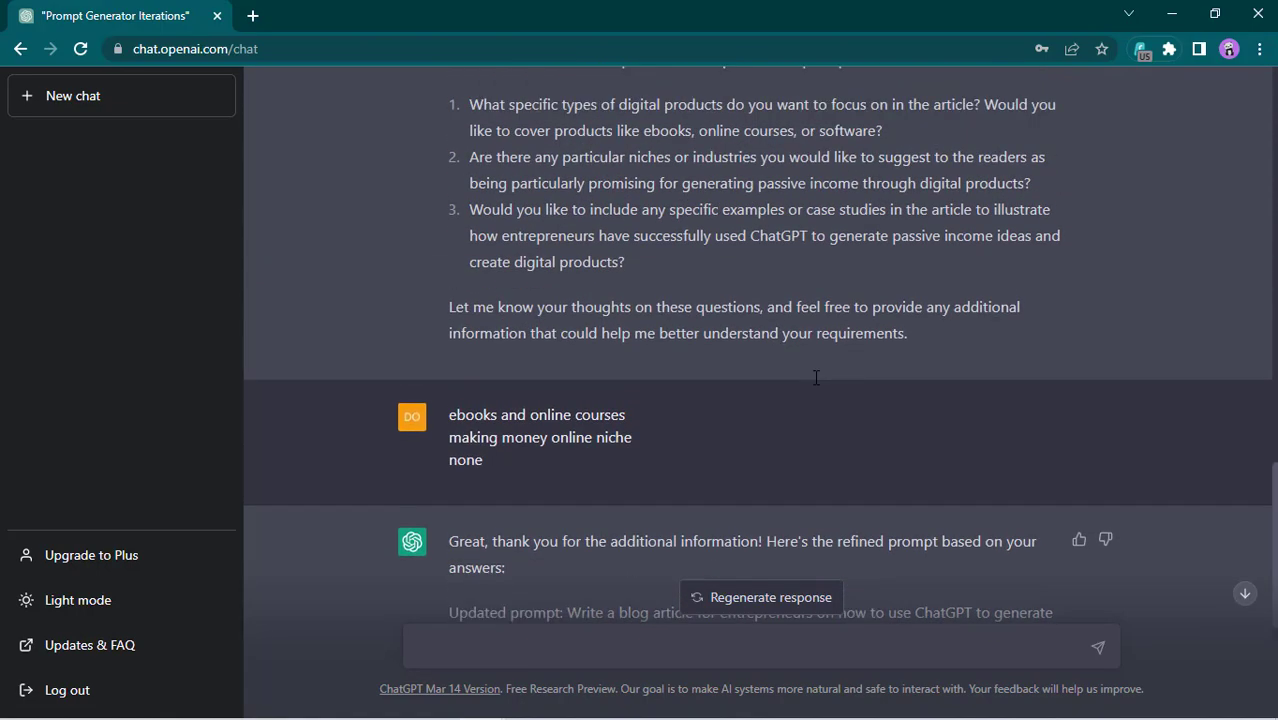
scroll(816, 377, up, 20)
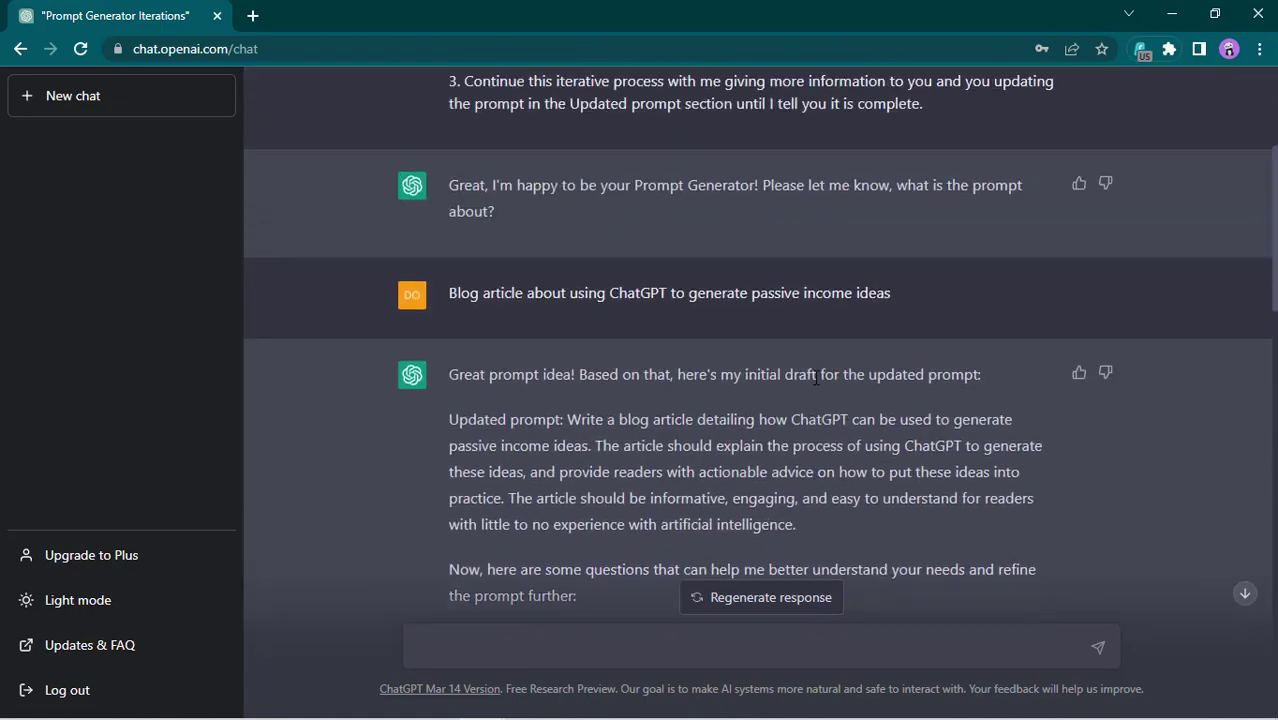
scroll(815, 377, up, 1)
scroll(813, 377, down, 6)
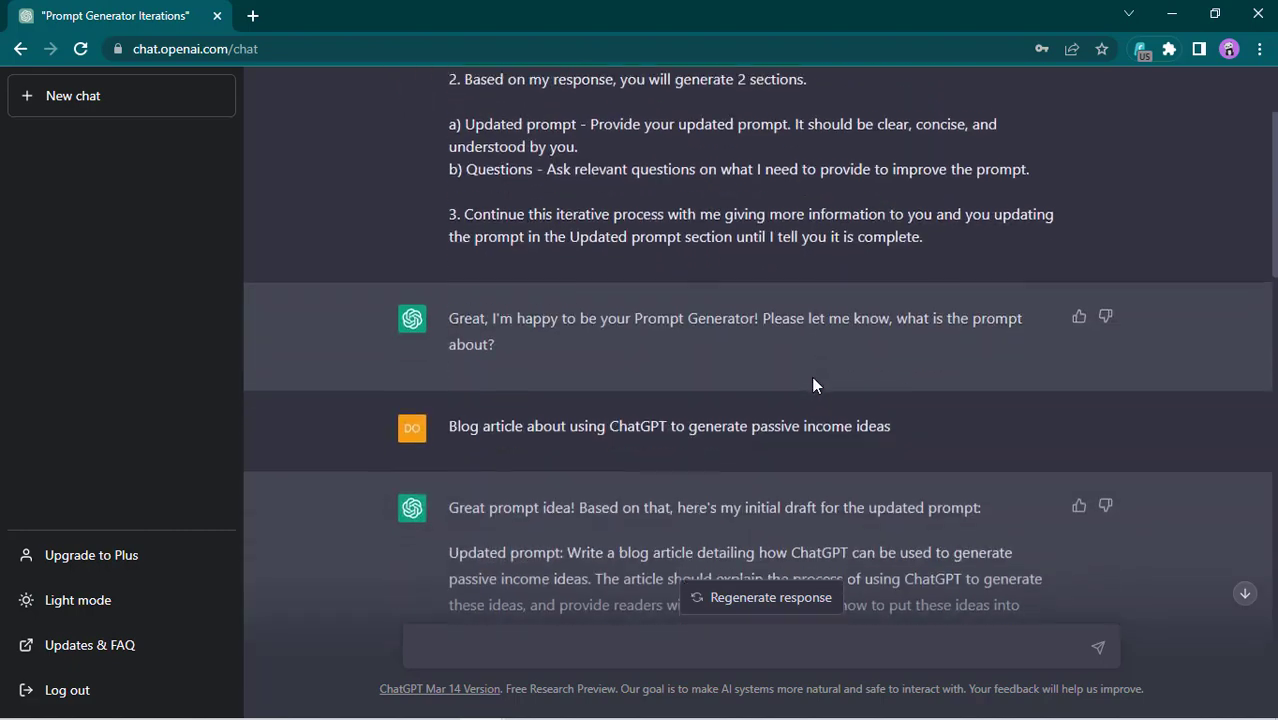
scroll(813, 380, down, 2)
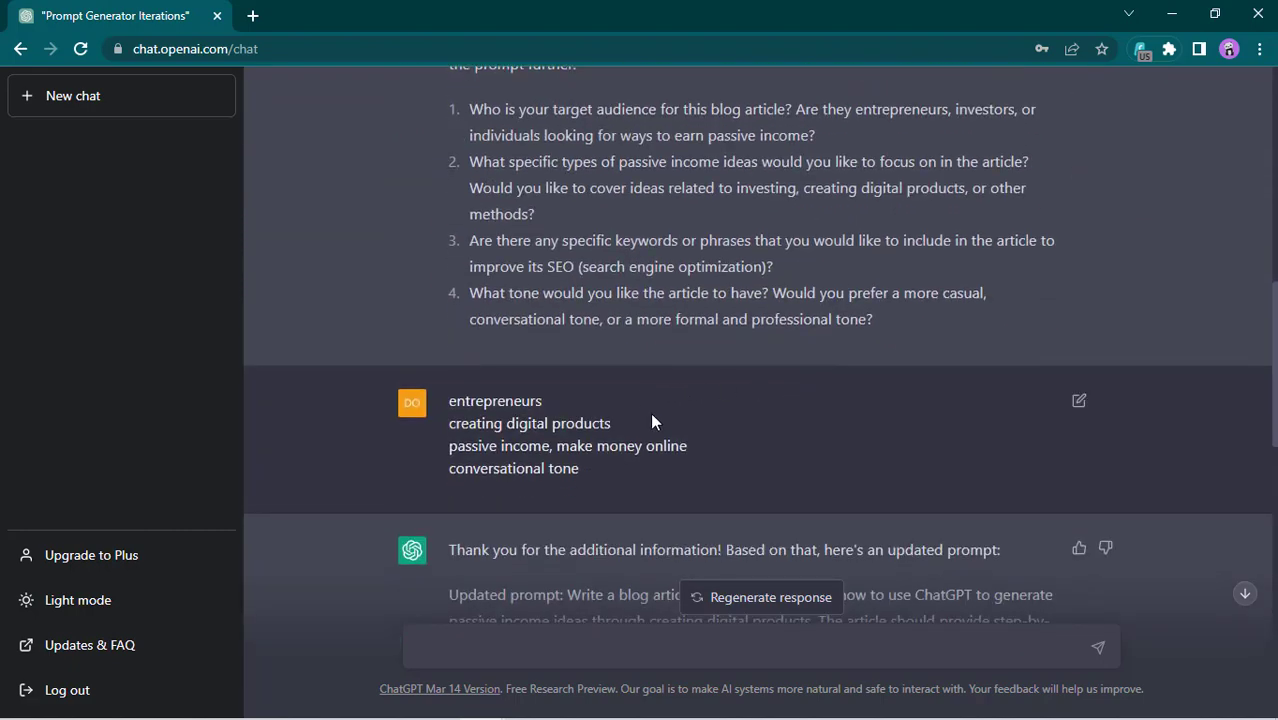
drag(580, 470, 449, 403)
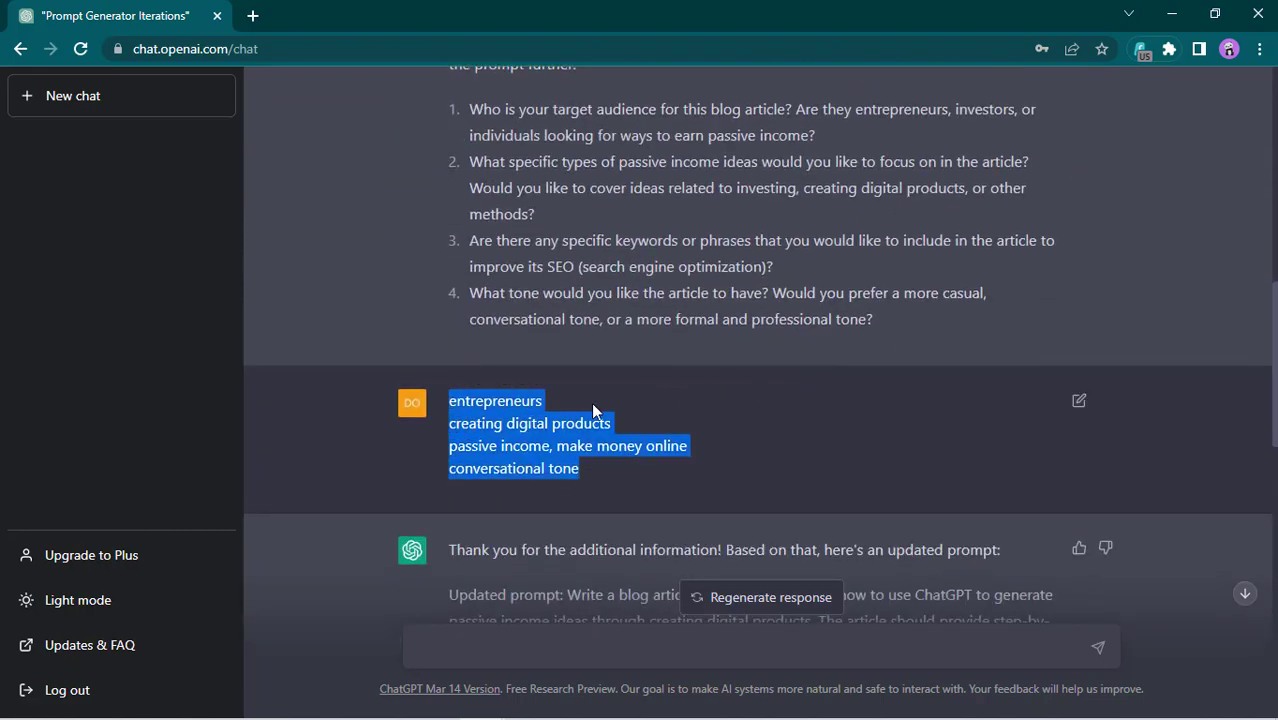
scroll(660, 390, down, 7)
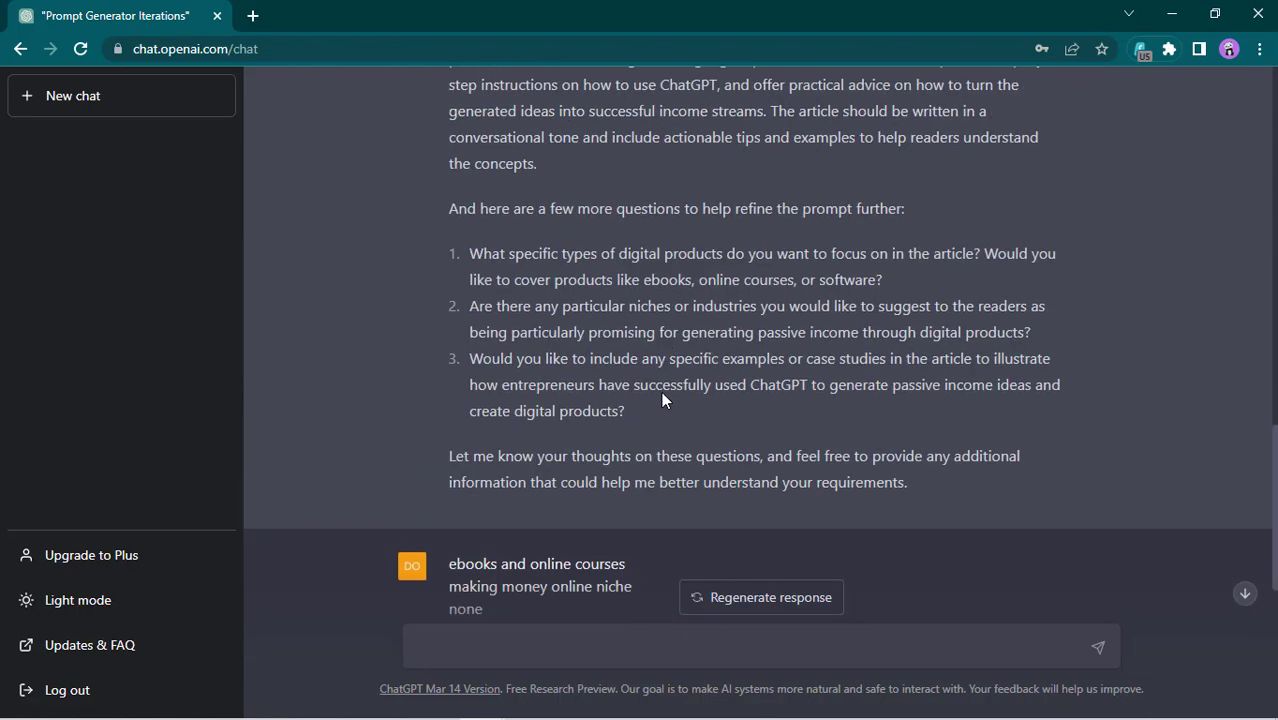
scroll(660, 404, down, 3)
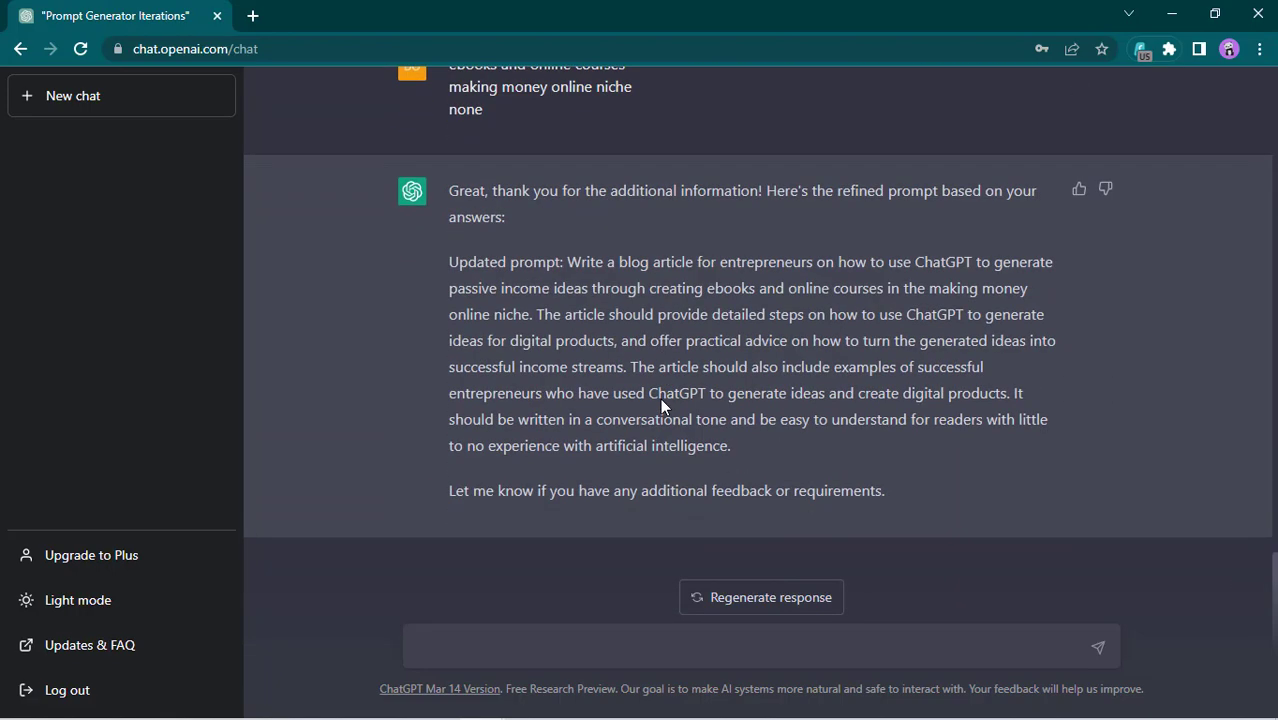
Copy the full text of the final updated prompt, without its "Updated prompt:" label.
mouse_move(768, 448)
mouse_down()
mouse_move(649, 239)
mouse_move(495, 254)
mouse_move(562, 287)
mouse_move(569, 262)
mouse_move(688, 414)
mouse_move(754, 450)
mouse_up()
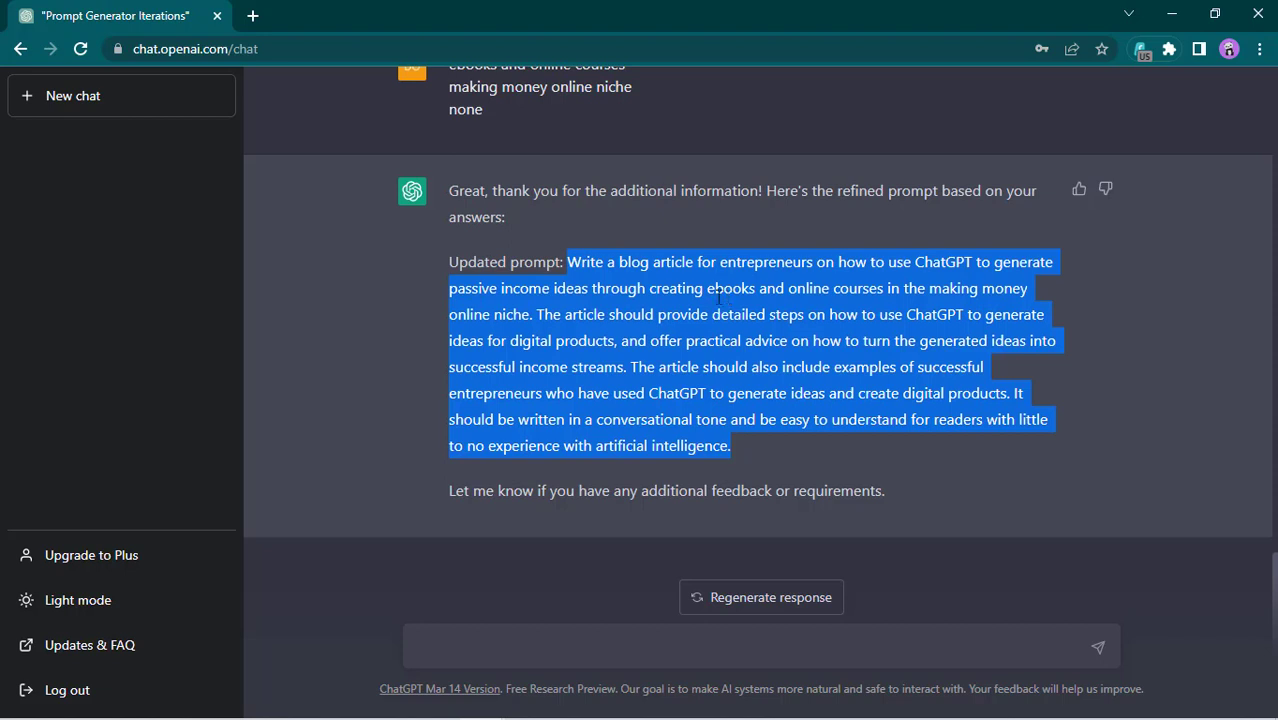
right_click(658, 281)
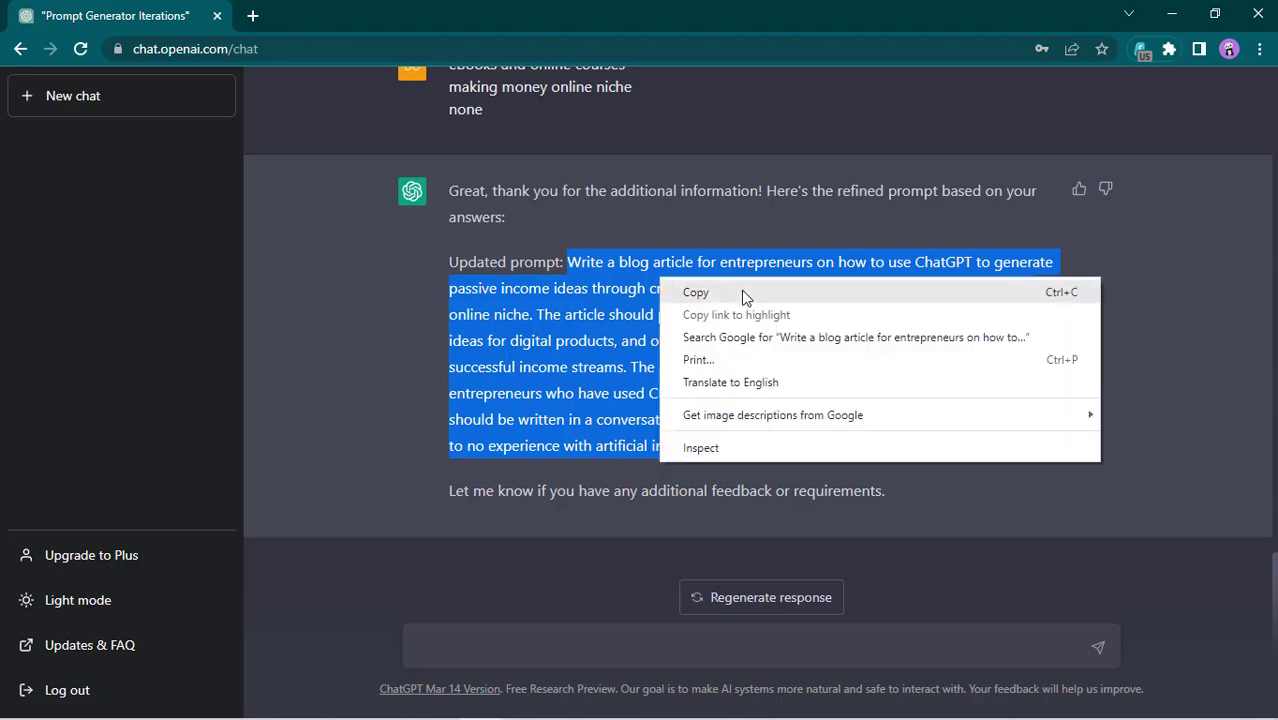
click(743, 293)
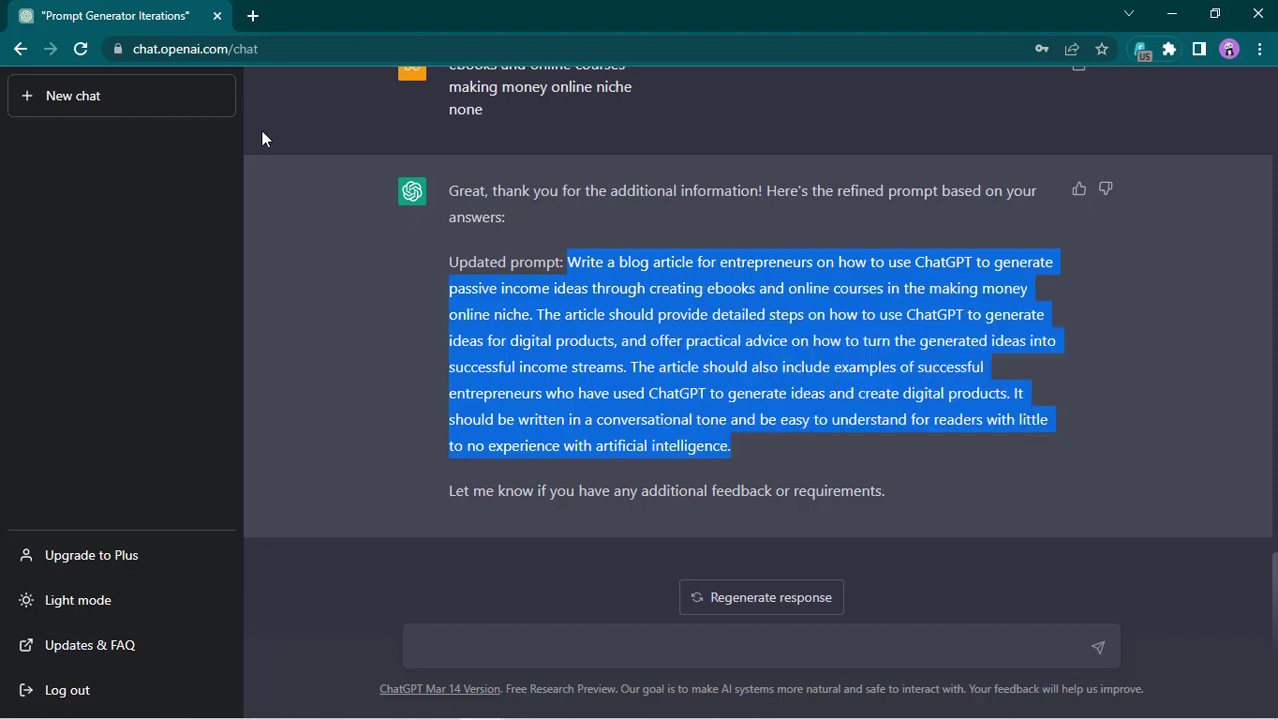
Start a new chat and send "Make this prompt shorter:" followed by the copied prompt.
click(117, 101)
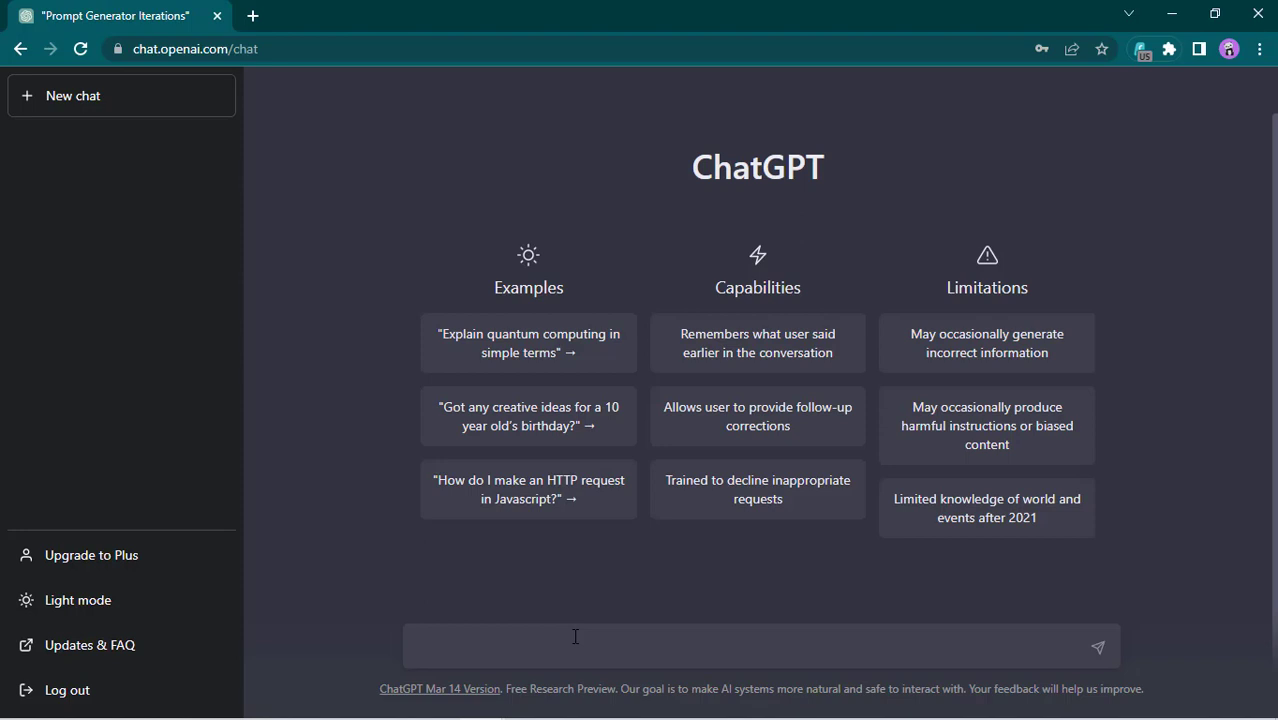
text(Make this prompt shot)
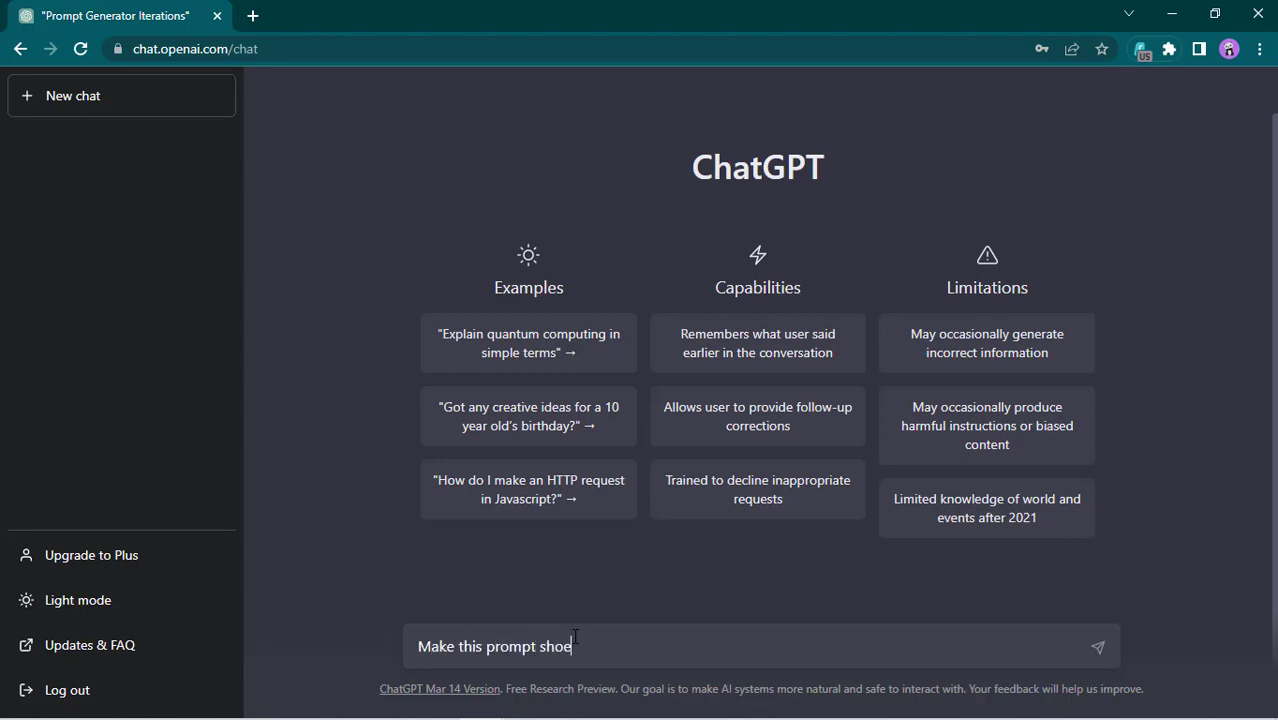
key(BackSpace)
text(rter:)
key(ctrl+v)
key(Return)
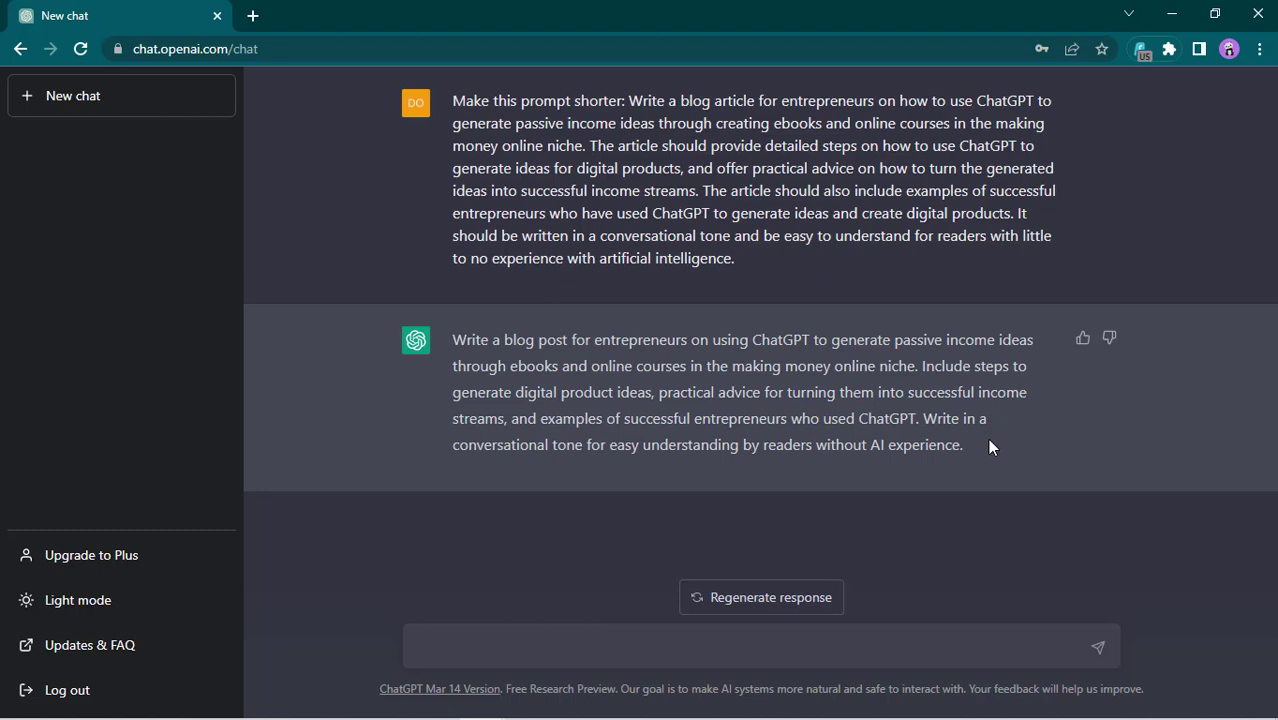
Read the shortened prompt, checking that it covers the ebooks, online courses, niche and conversational tone.
drag(987, 447, 596, 366)
click(838, 362)
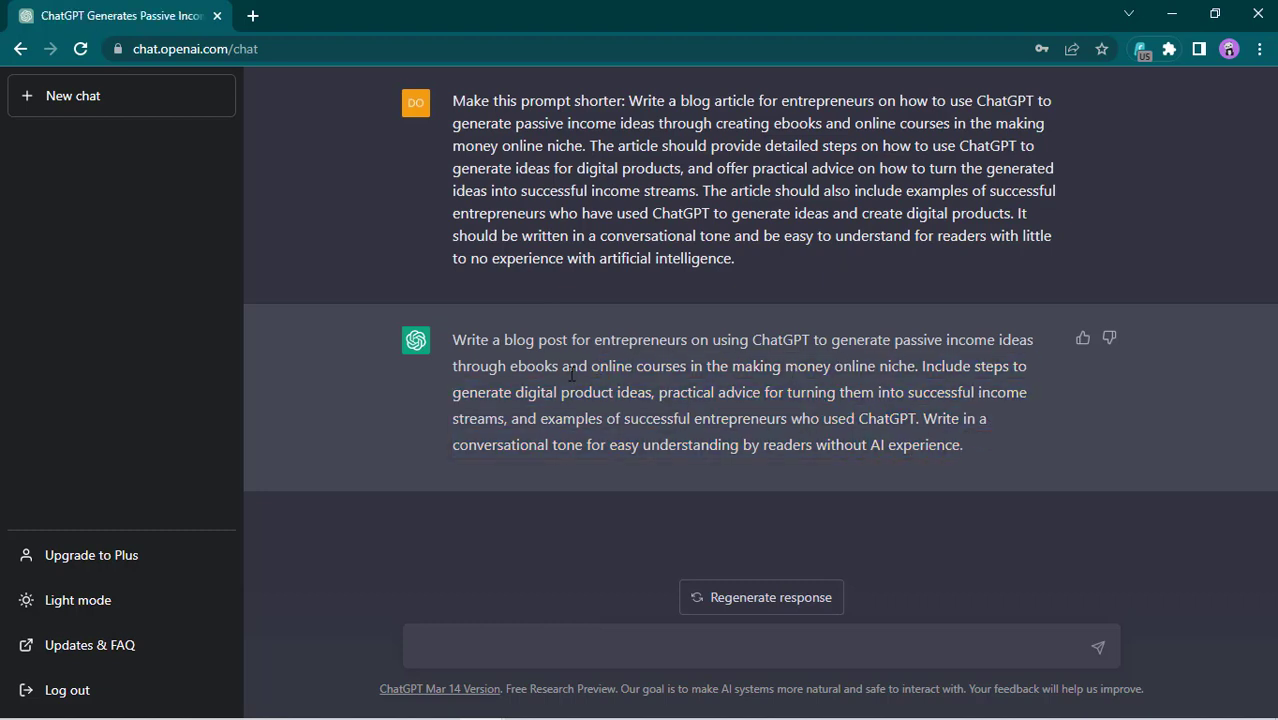
drag(511, 366, 916, 366)
click(760, 366)
click(880, 462)
double_click(496, 444)
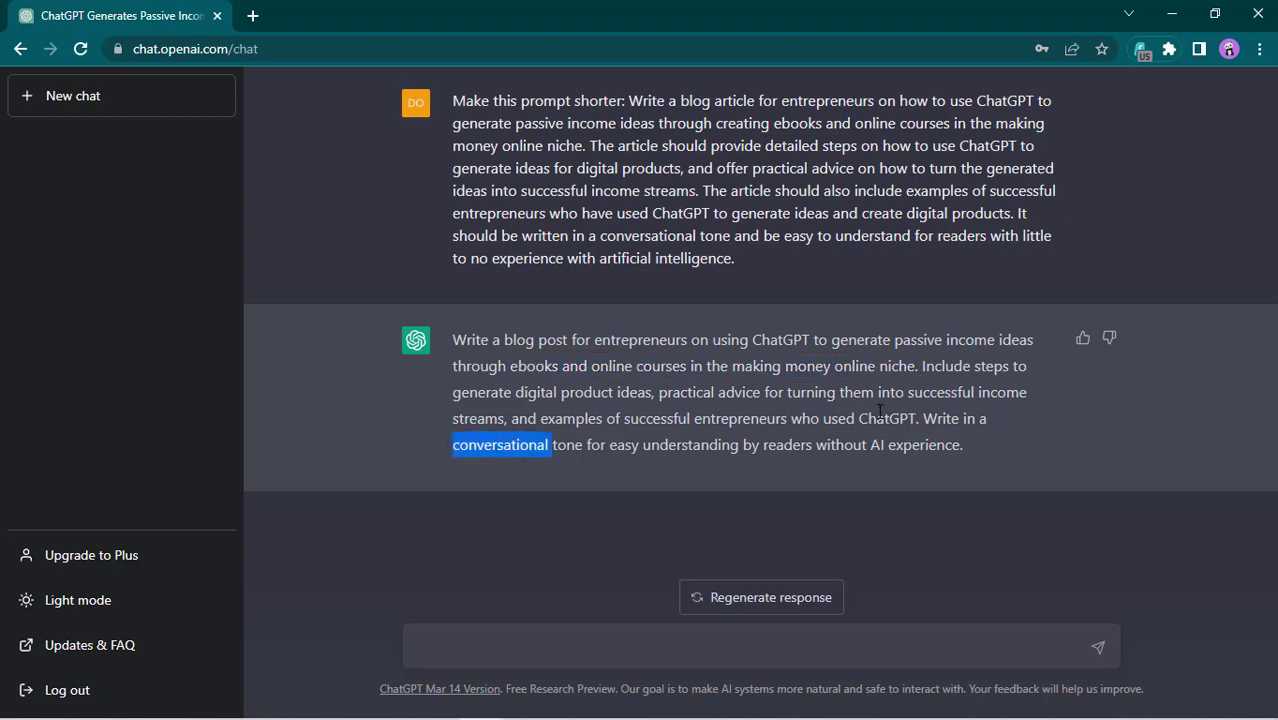
Copy the entire shortened prompt, submit it in a new chat and read the blog article as it is generated.
drag(975, 448, 451, 345)
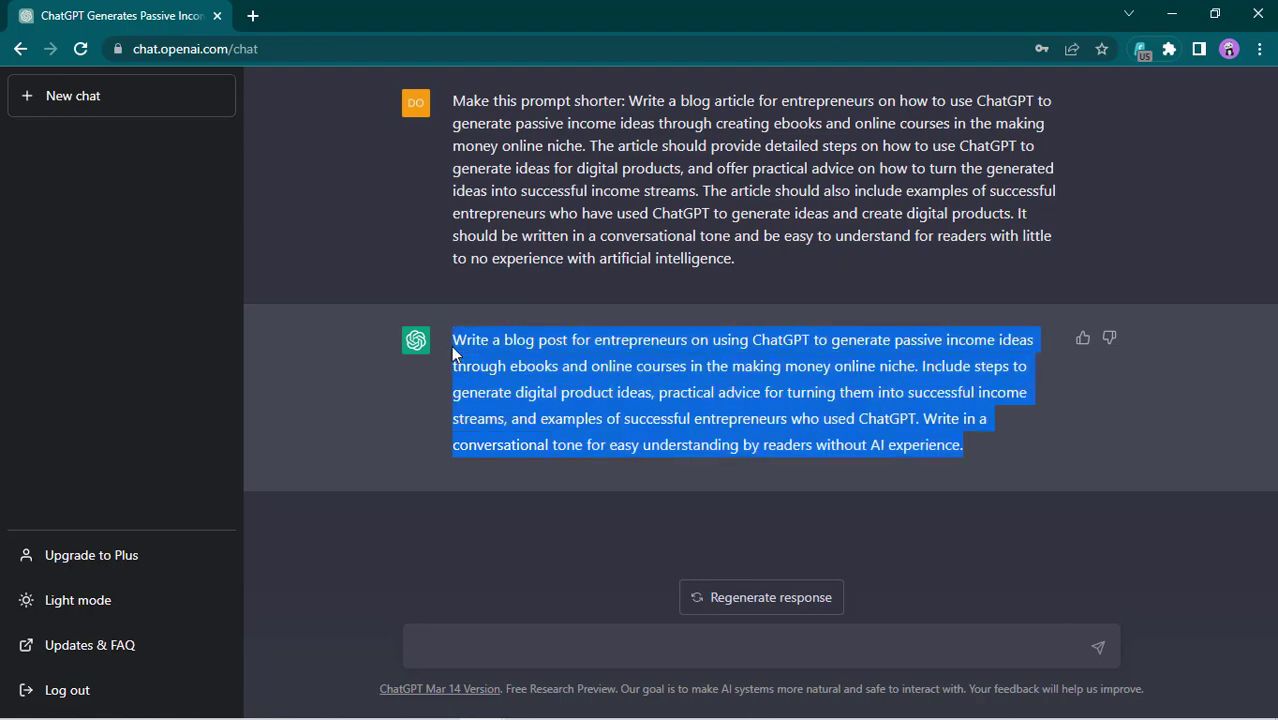
click(48, 108)
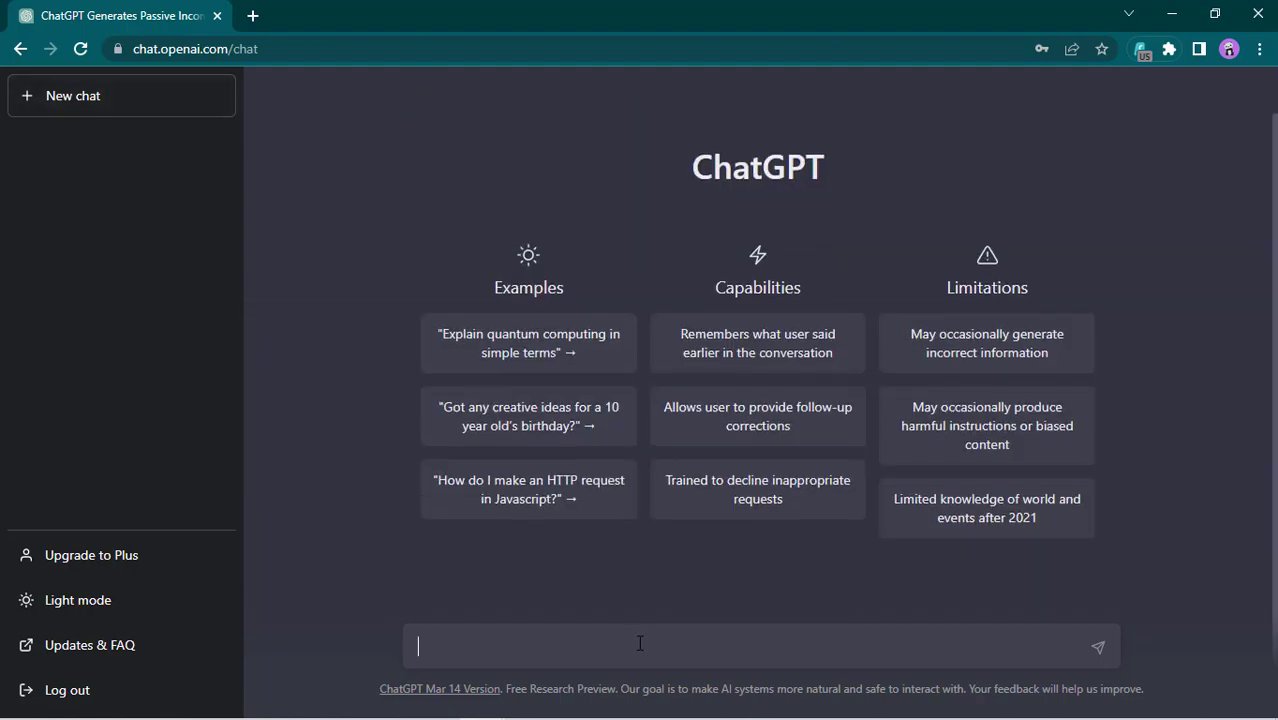
key(ctrl+v)
key(Return)
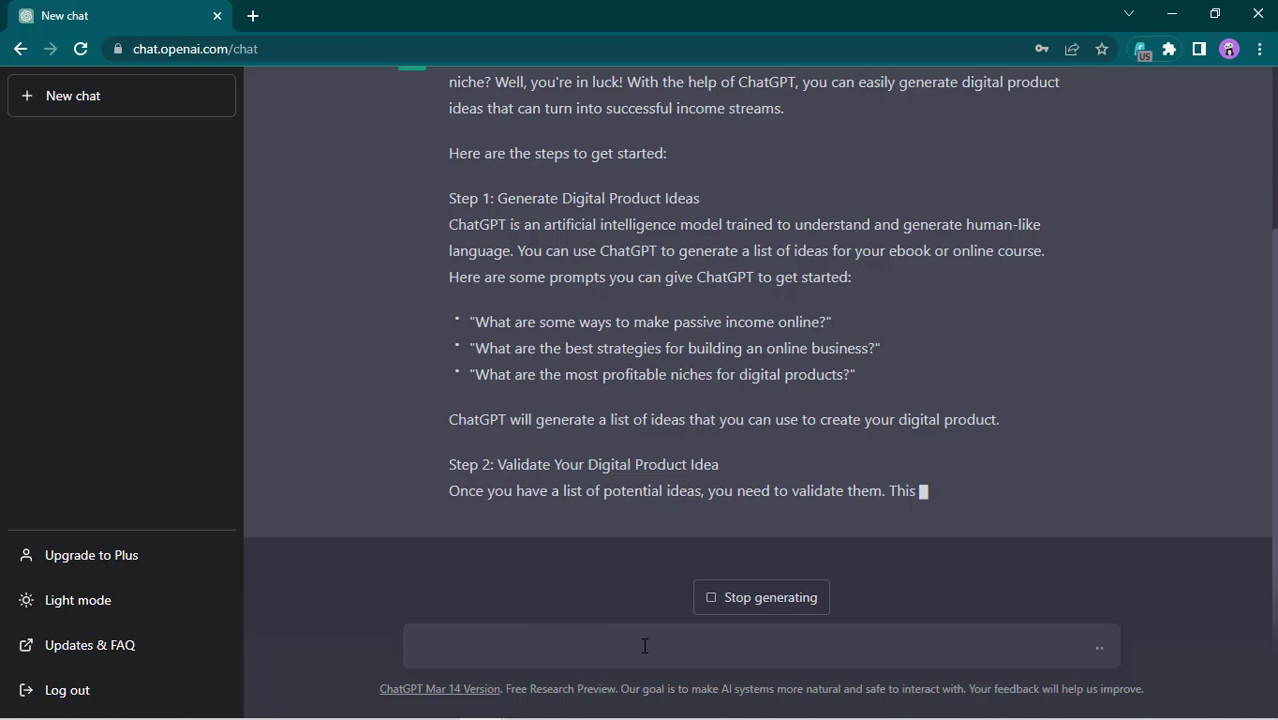
scroll(1038, 353, up, 1)
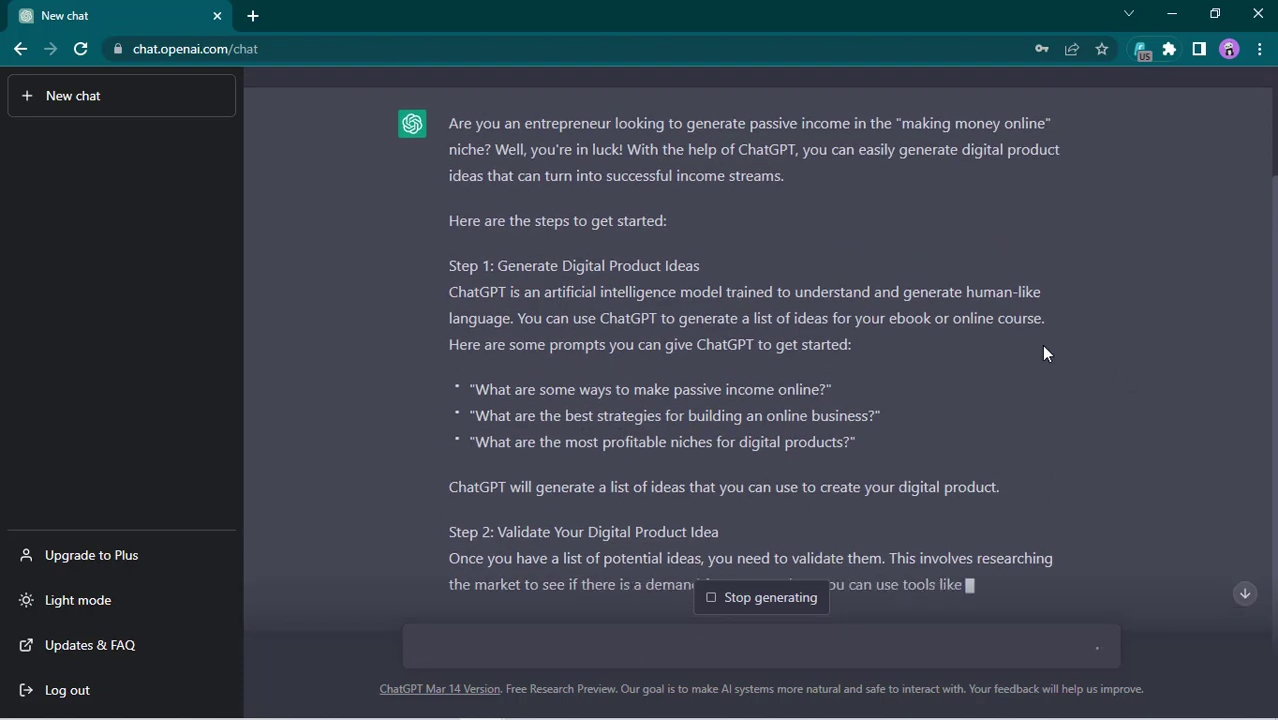
scroll(1041, 344, down, 1)
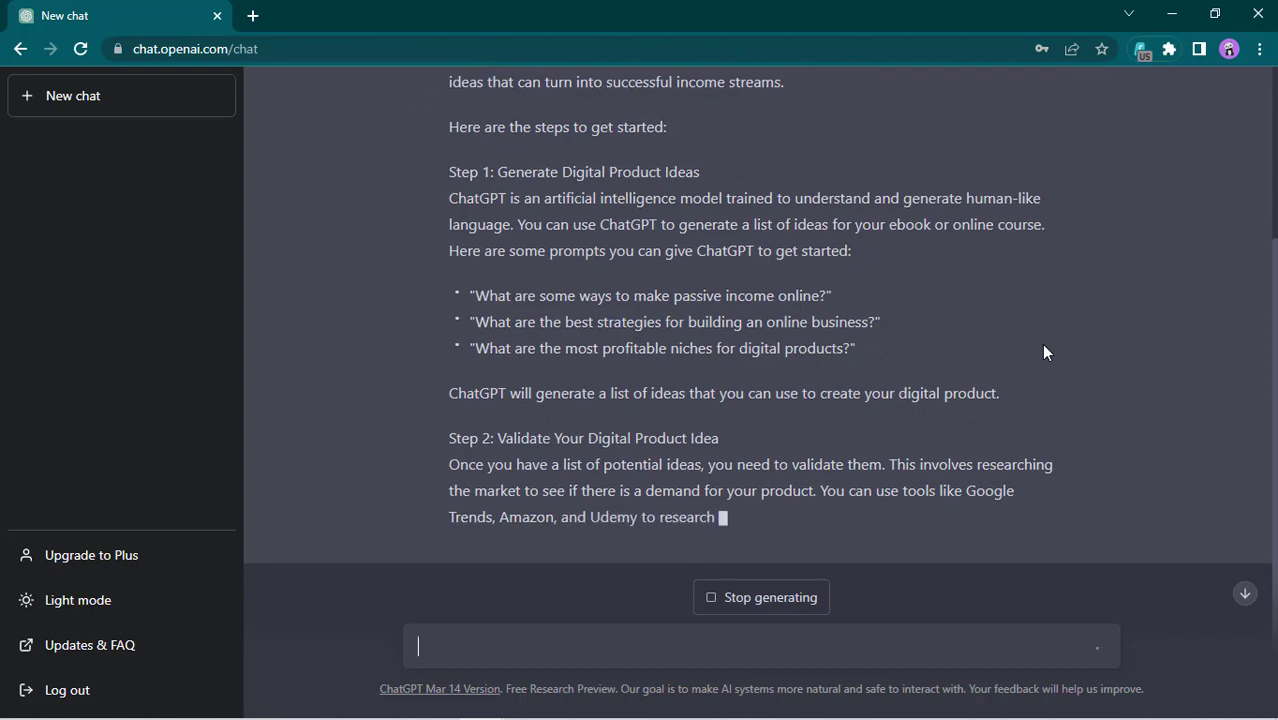